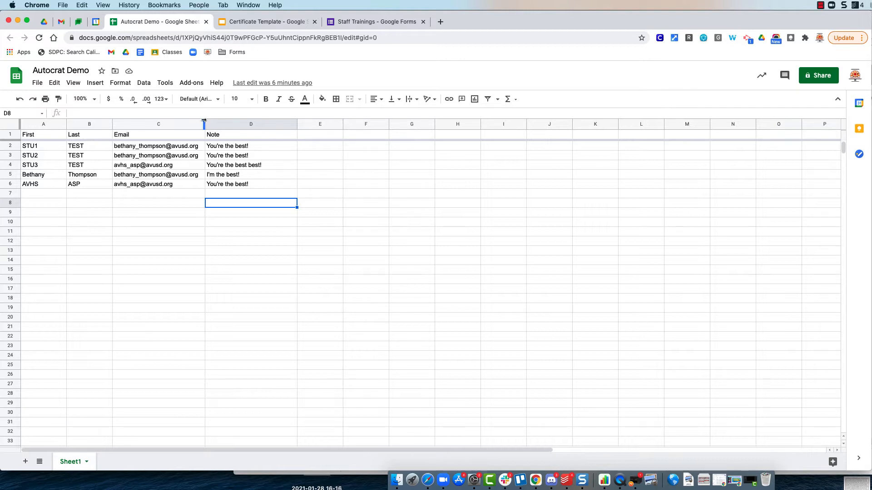
- Review the merge tags in the Certificate Template slide and the email addresses in C2:C6 of the Autocrat Demo sheet
left_click(256, 22)
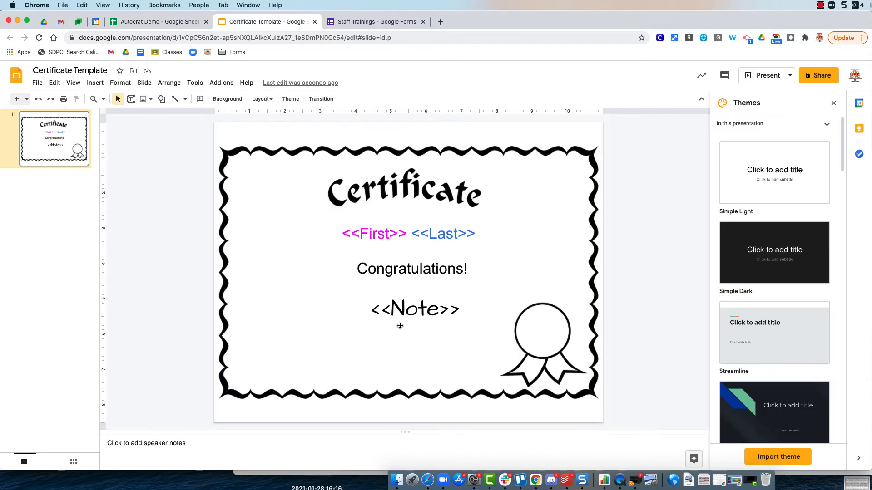
left_click(146, 23)
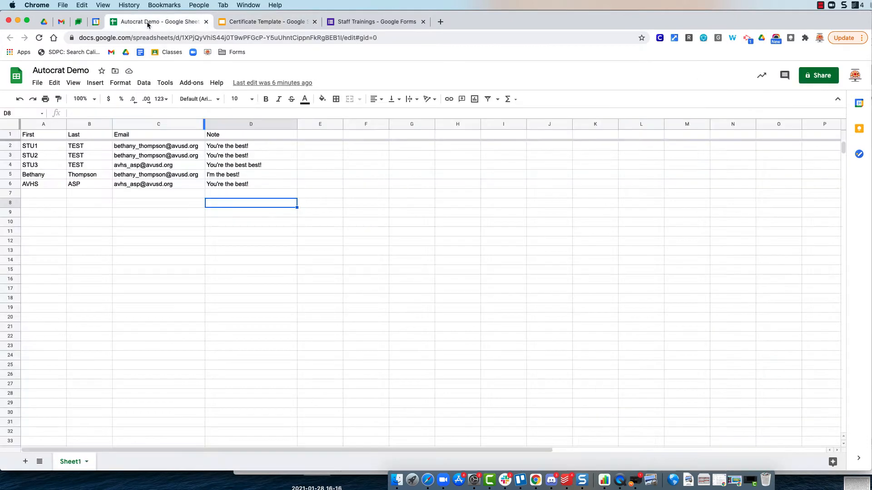
left_click(173, 146)
left_click(174, 185, "shift")
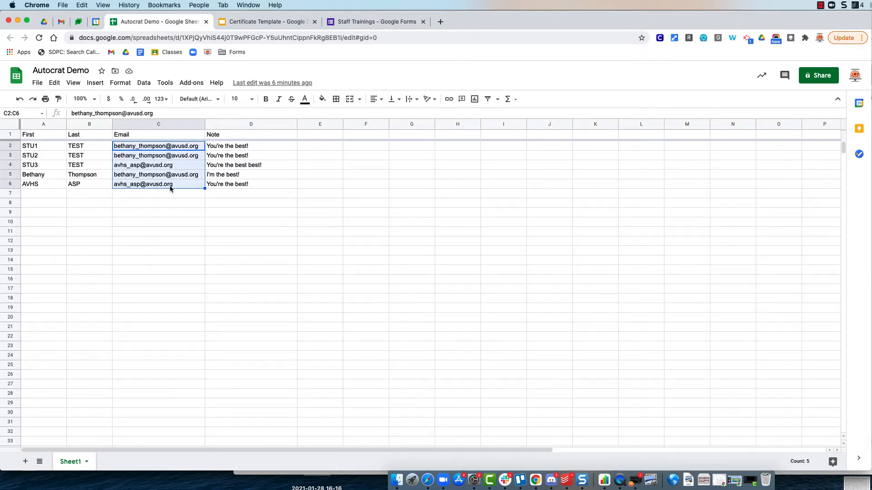
mouse_move(172, 187)
- Search the Google Workspace Marketplace for the Autocrat add-on and close the marketplace
left_click(188, 86)
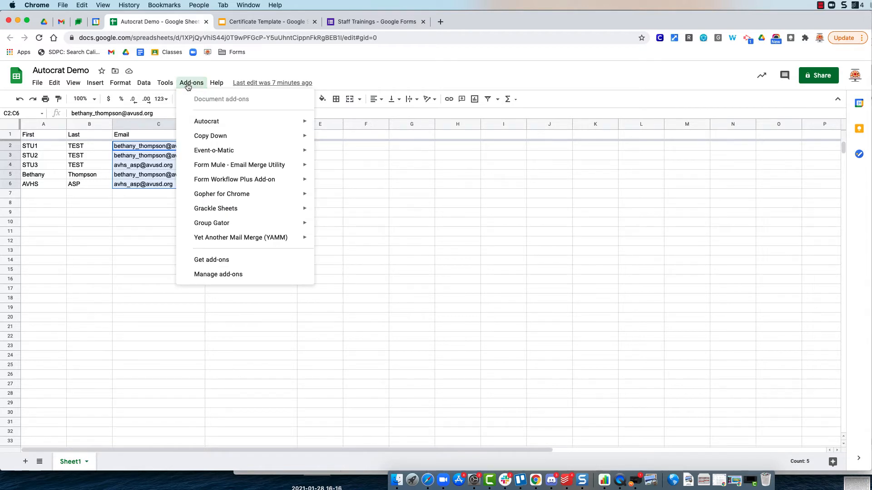
mouse_move(216, 120)
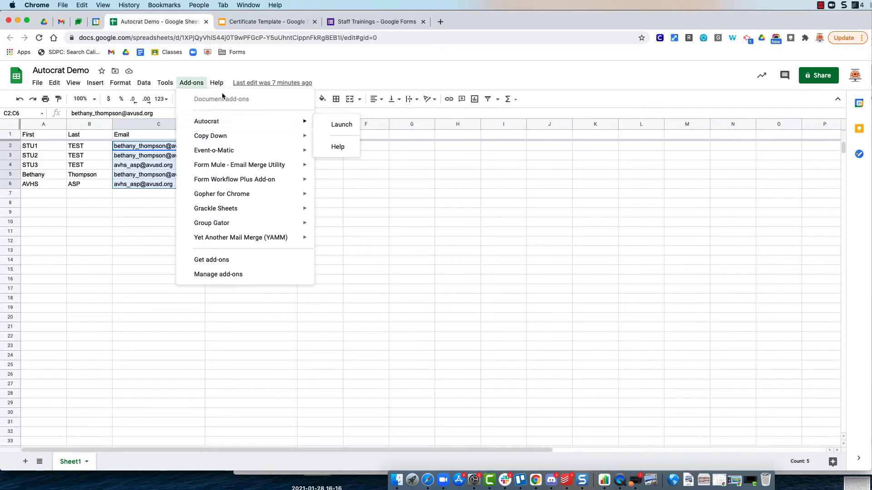
left_click(247, 258)
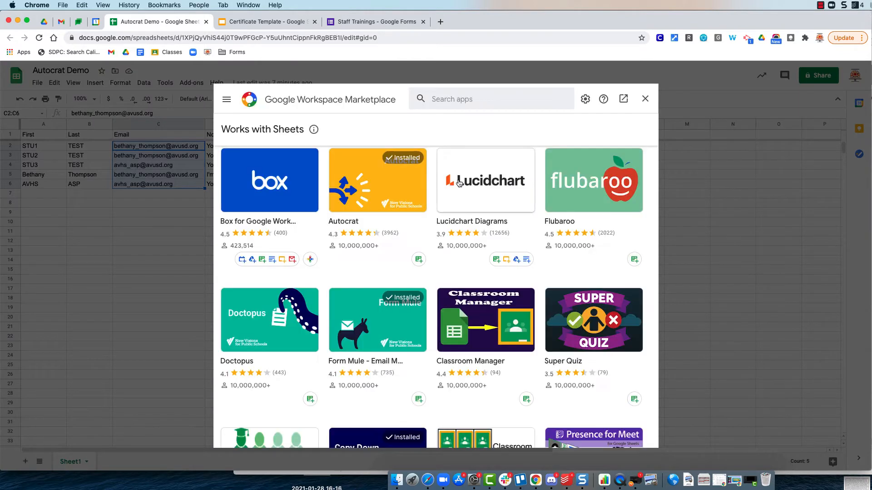
left_click(470, 98)
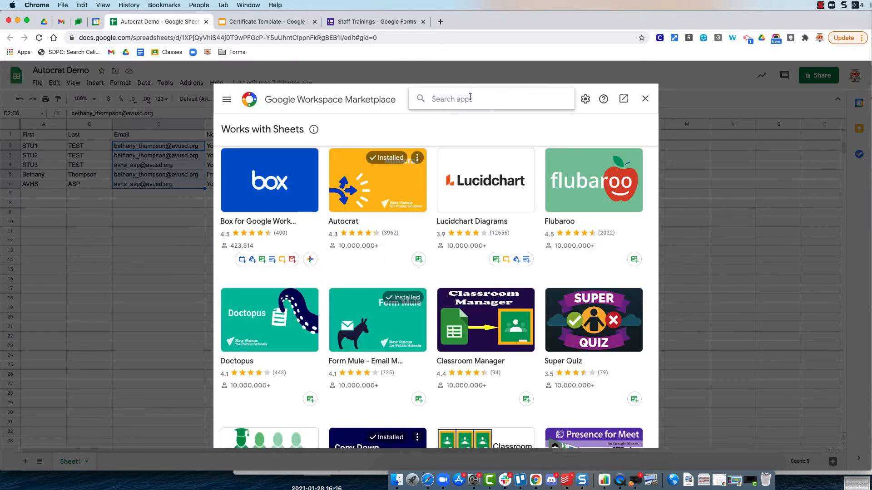
type("aut")
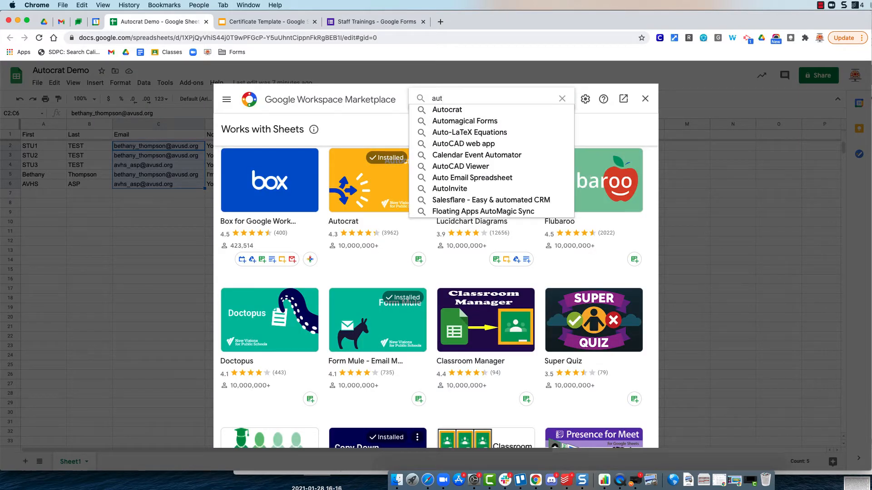
left_click(451, 110)
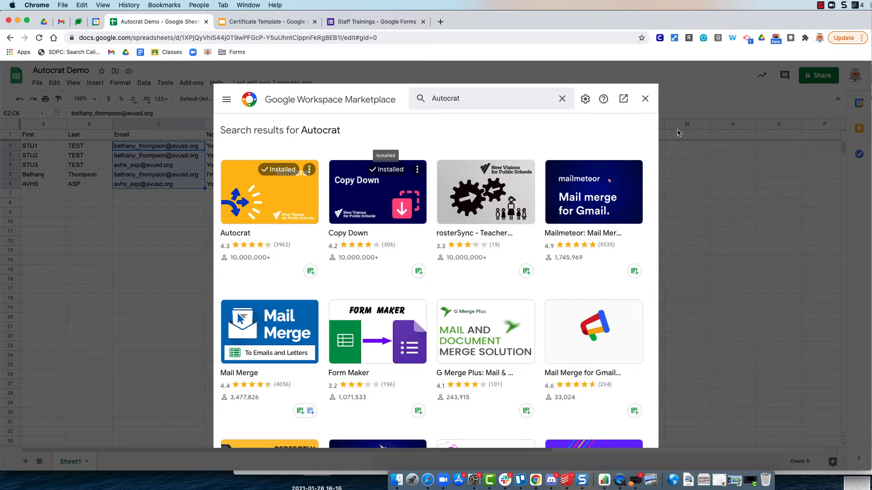
left_click(651, 99)
- Launch the Autocrat add-on in the Autocrat Demo spreadsheet
left_click(191, 82)
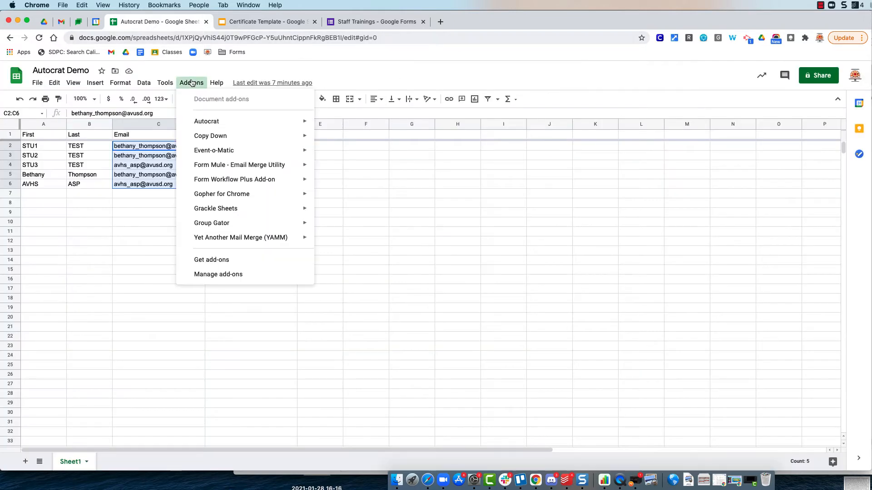
mouse_move(278, 122)
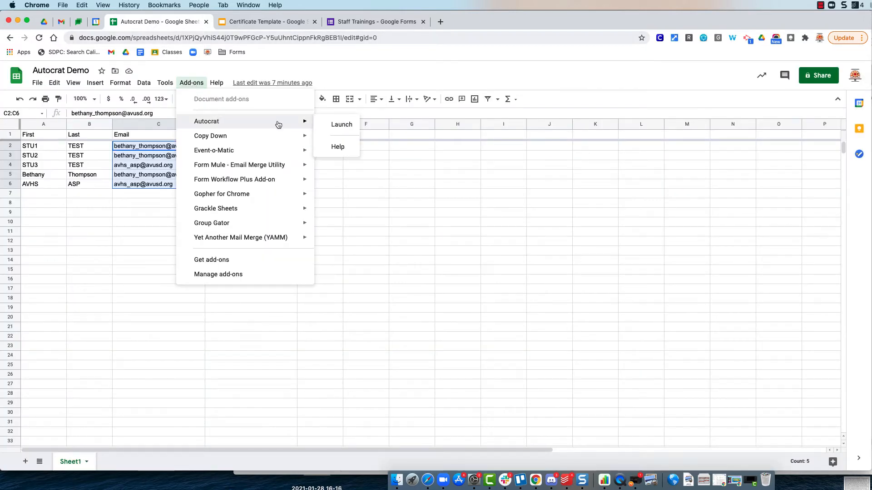
left_click(340, 122)
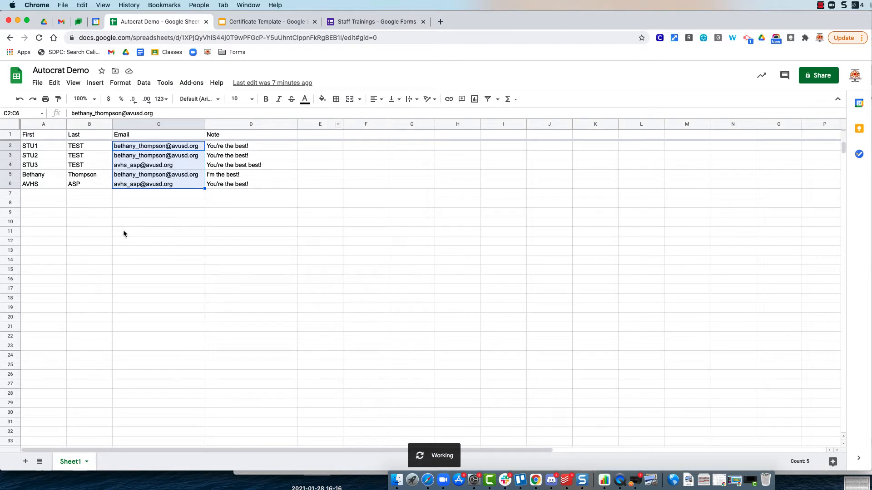
left_click(158, 243)
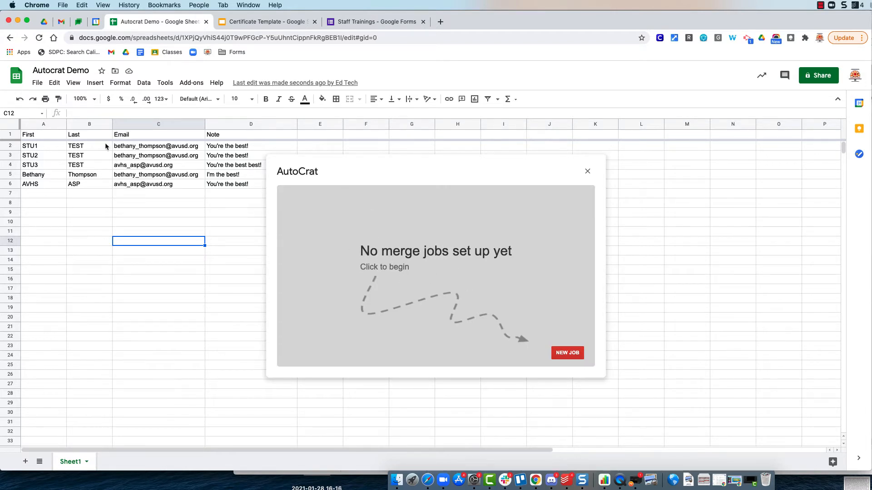
- Compare the tags on the Certificate Template slide with the column headers of the Autocrat Demo spreadsheet
left_click(270, 23)
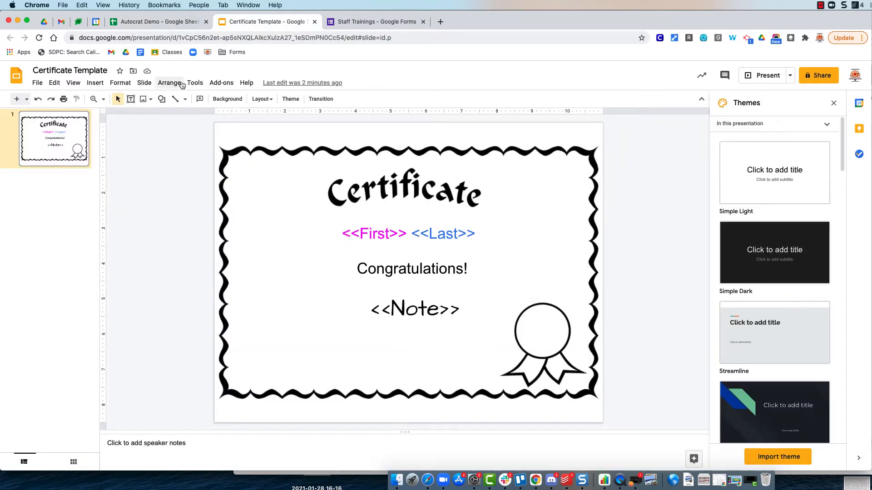
left_click(154, 22)
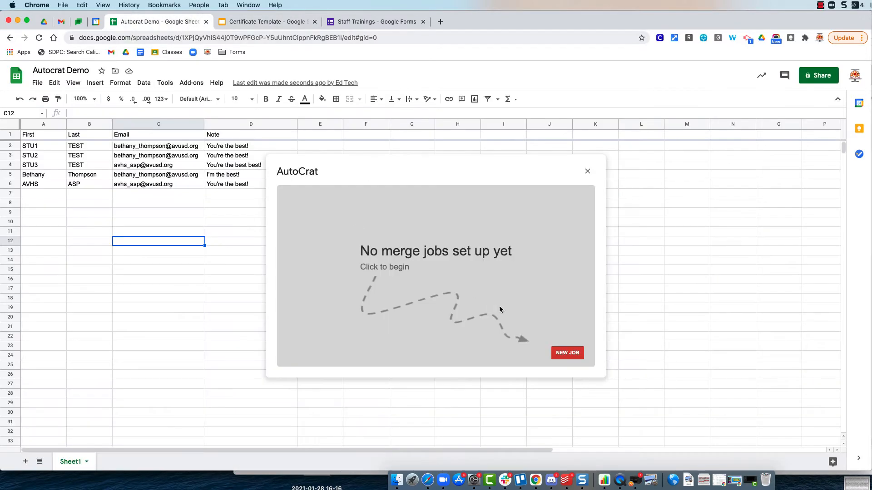
left_click(272, 23)
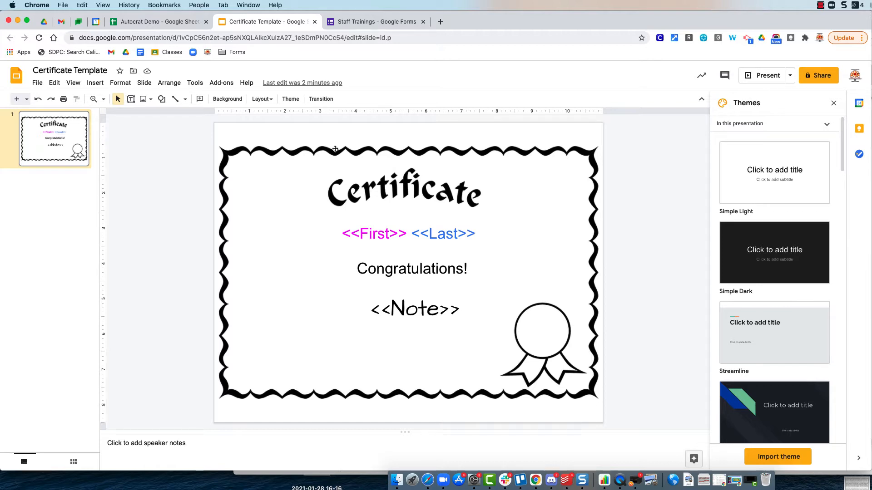
left_click(152, 22)
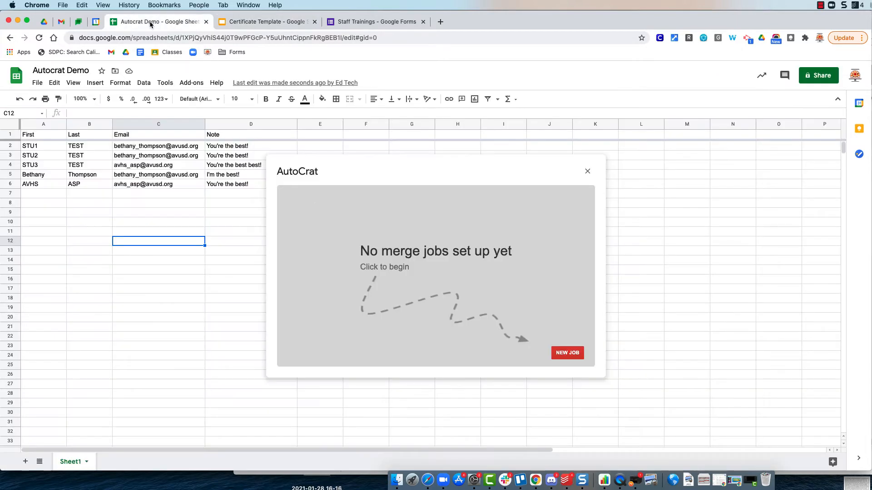
- Create a new merge job named AutocratDemo and proceed to choosing its template
left_click(571, 353)
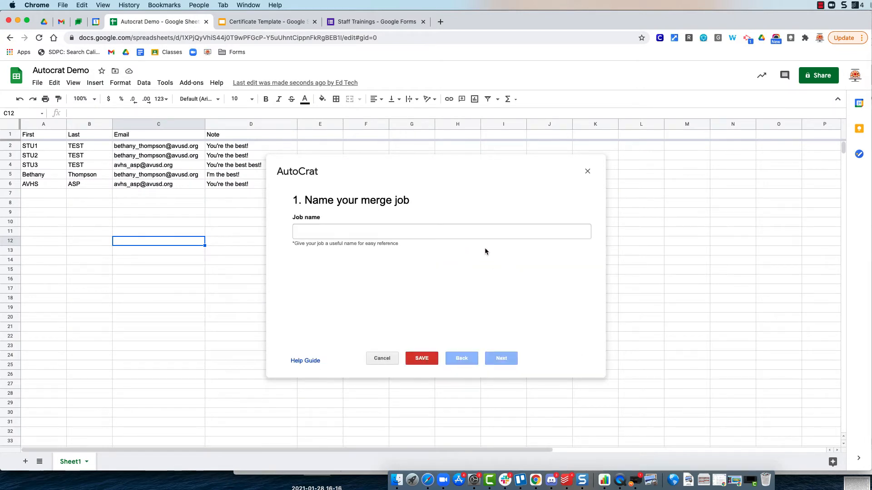
left_click(482, 230)
type("Autocrat")
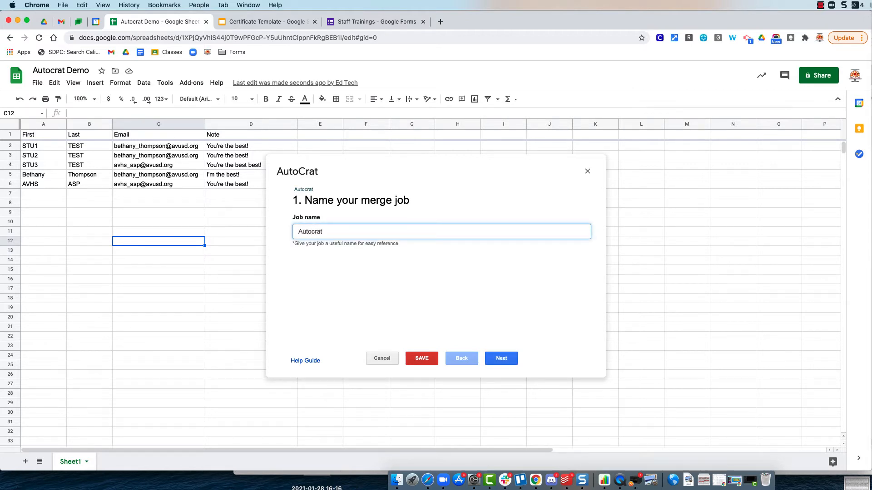
type("Demo")
left_click(505, 361)
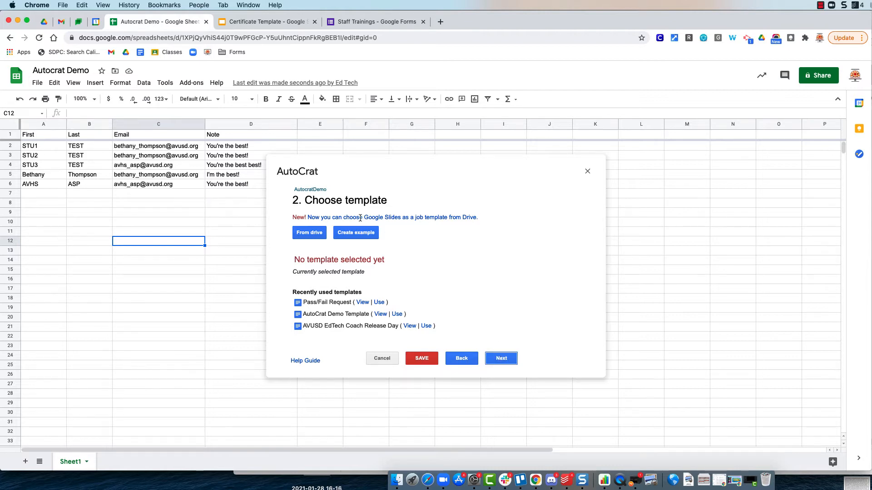
- Choose the Certificate Template slides file from Drive as the job's template and proceed to data mapping
left_click(305, 234)
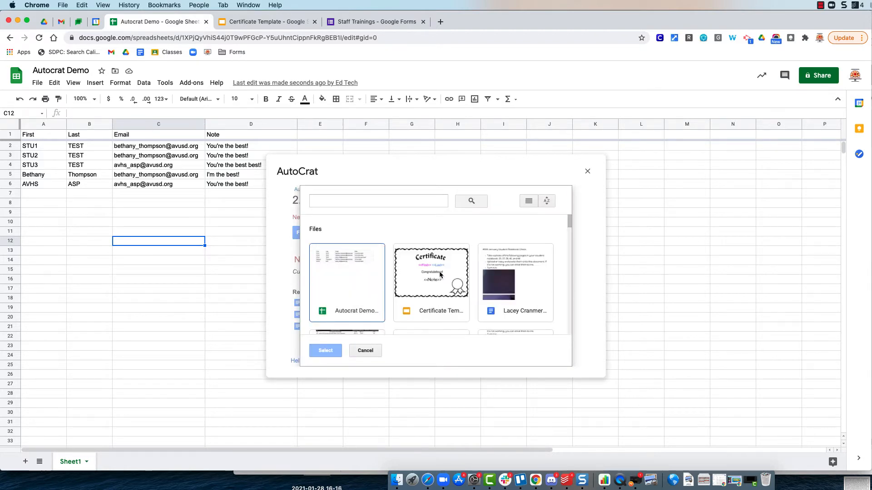
left_click(429, 279)
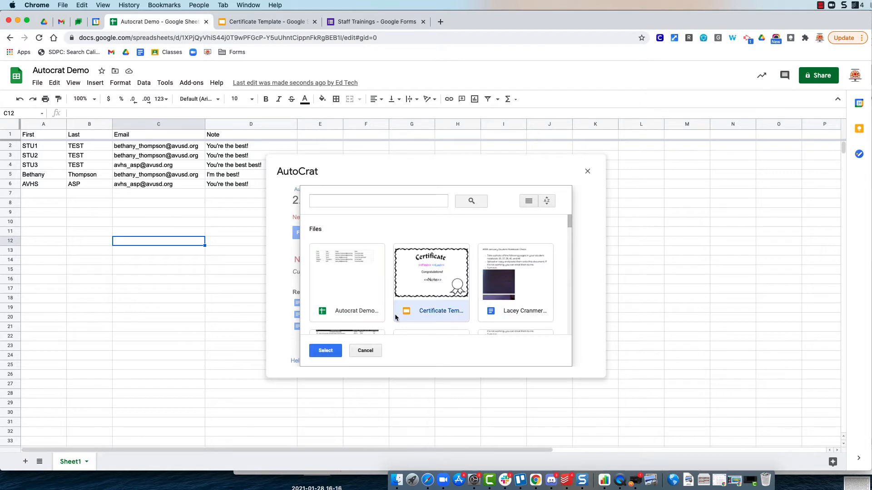
left_click(325, 351)
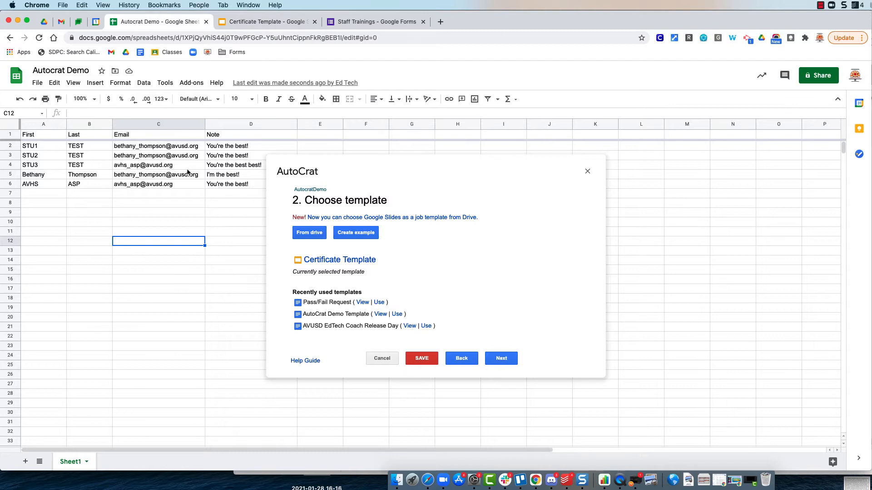
left_click(502, 359)
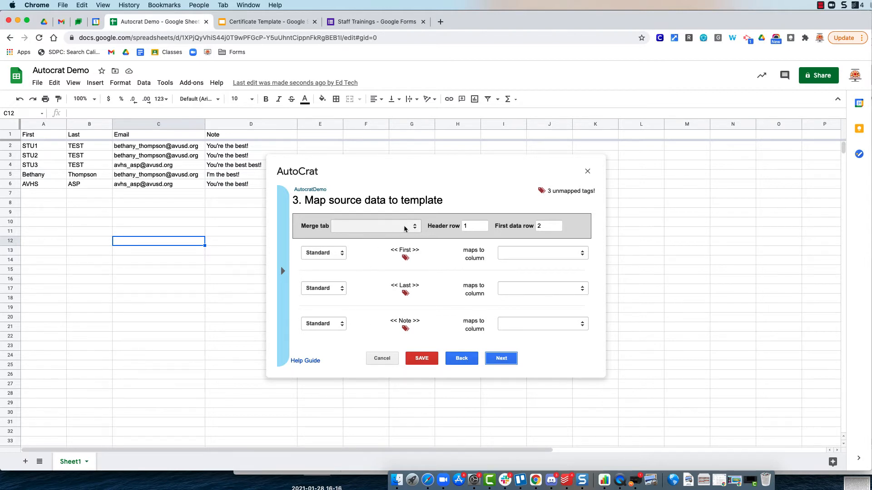
- Set the merge tab to Sheet1, check the tag mappings with <<Note>> kept on the Note column, and proceed to the file settings
left_click(416, 227)
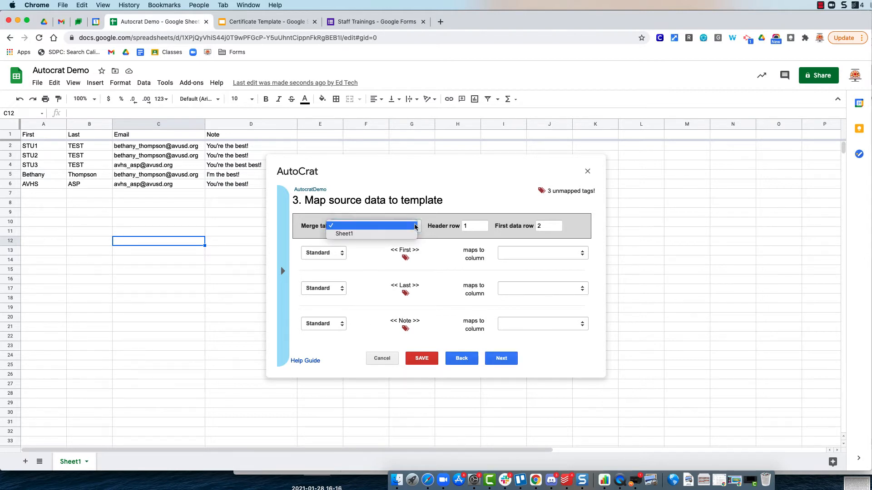
left_click(393, 234)
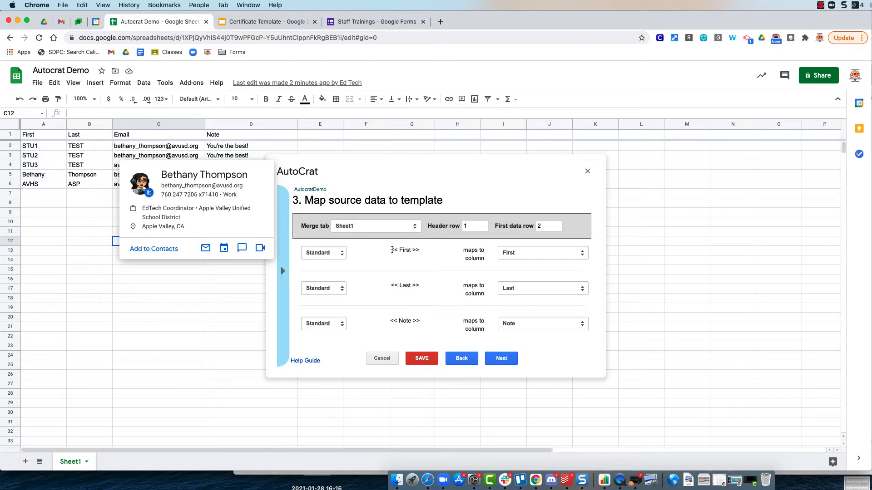
left_click_drag(392, 250, 420, 250)
left_click_drag(390, 286, 421, 288)
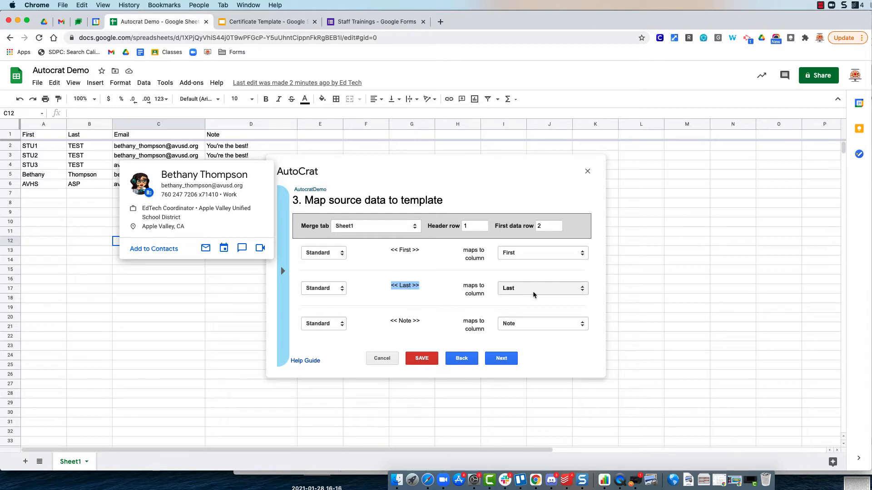
left_click_drag(389, 321, 421, 321)
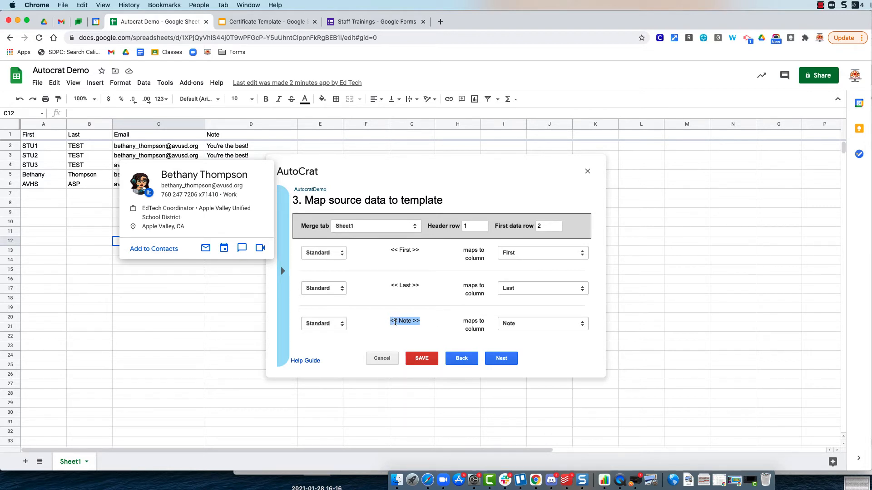
left_click_drag(394, 320, 414, 323)
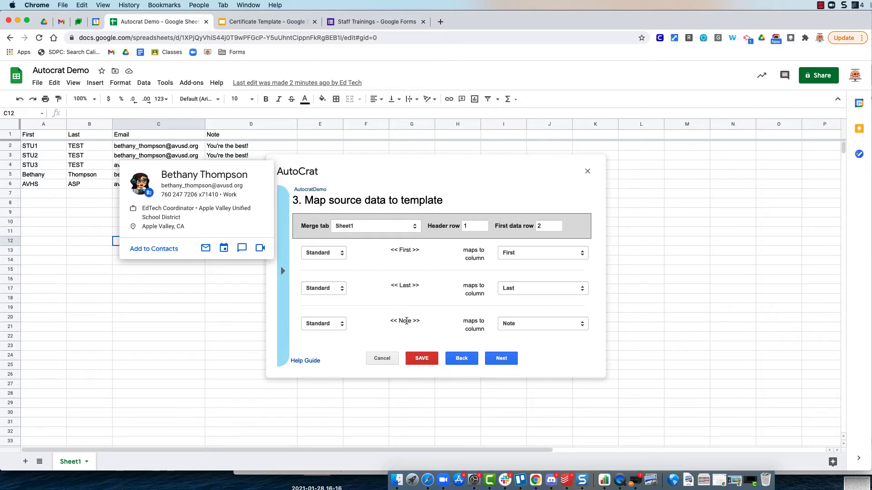
left_click(531, 325)
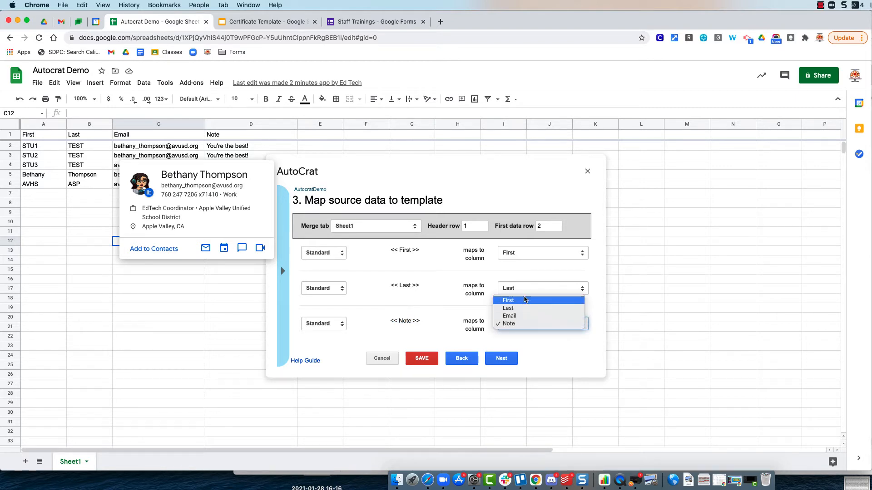
left_click(520, 324)
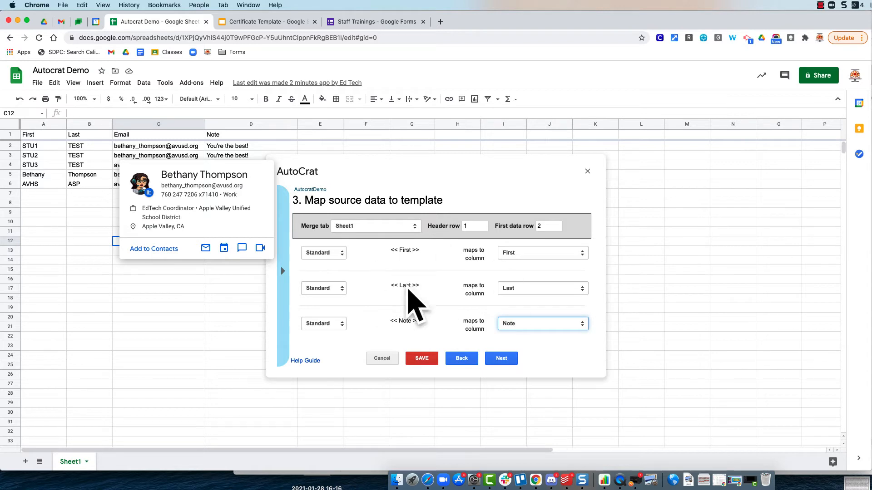
left_click(501, 359)
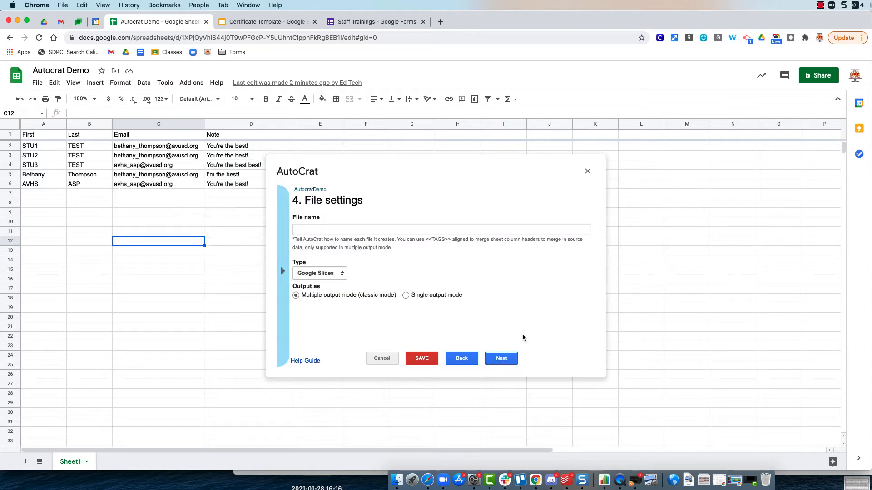
- Enter "<<Last>>, <<First>> Certificate" as the name pattern for the generated files
left_click(355, 228)
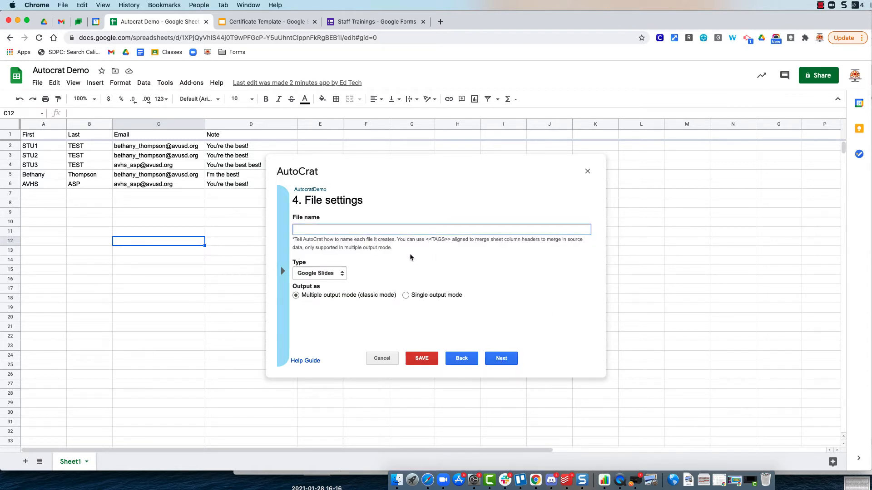
left_click_drag(425, 240, 450, 240)
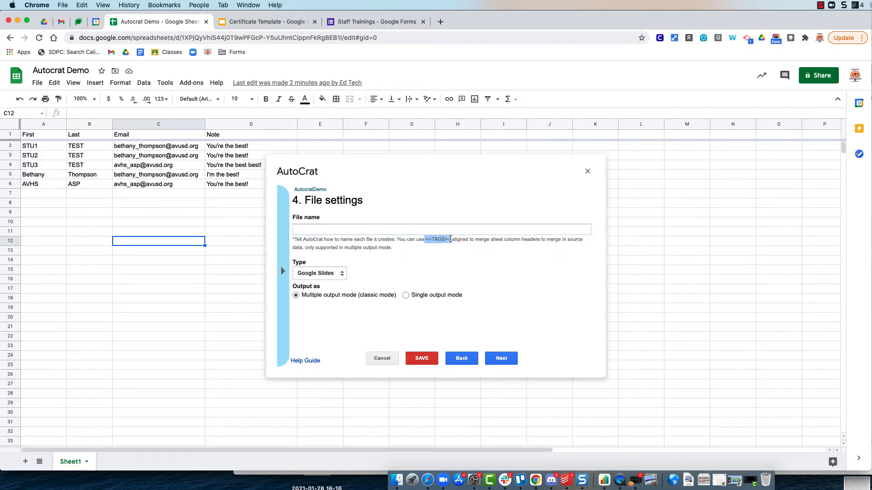
left_click(340, 229)
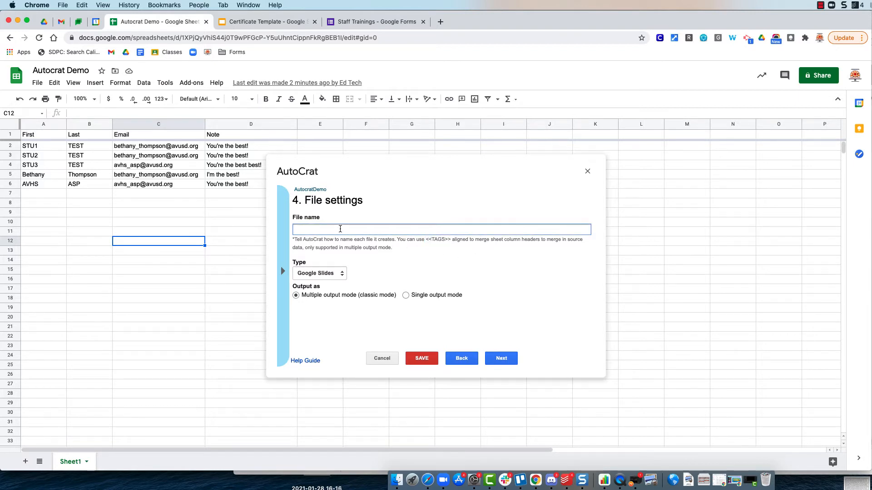
type("<<First>>")
key("BackSpace")
key("BackSpace")
key("BackSpace")
key("BackSpace")
key("BackSpace")
key("BackSpace")
key("BackSpace")
key("BackSpace")
key("BackSpace")
type("<<Last>>, <<First>> Certificate")
- Review the Certificate Template slide and set the merge job's output file type to PDF
left_click(257, 21)
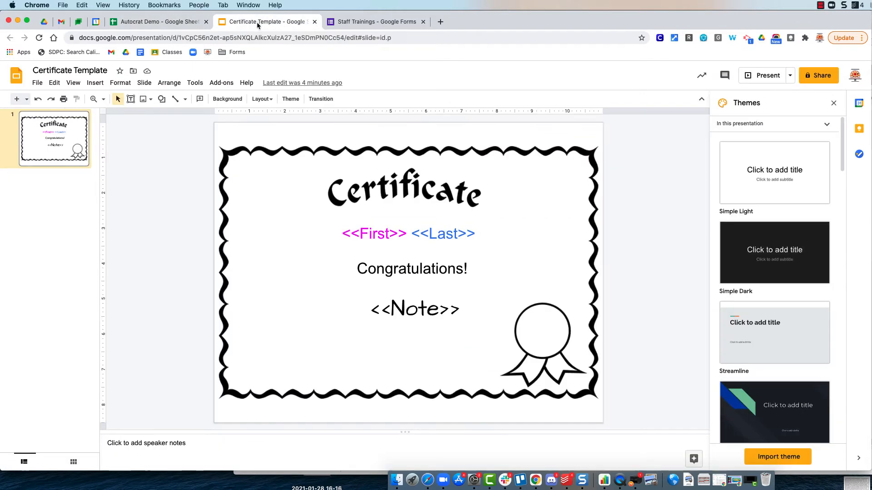
left_click(66, 195)
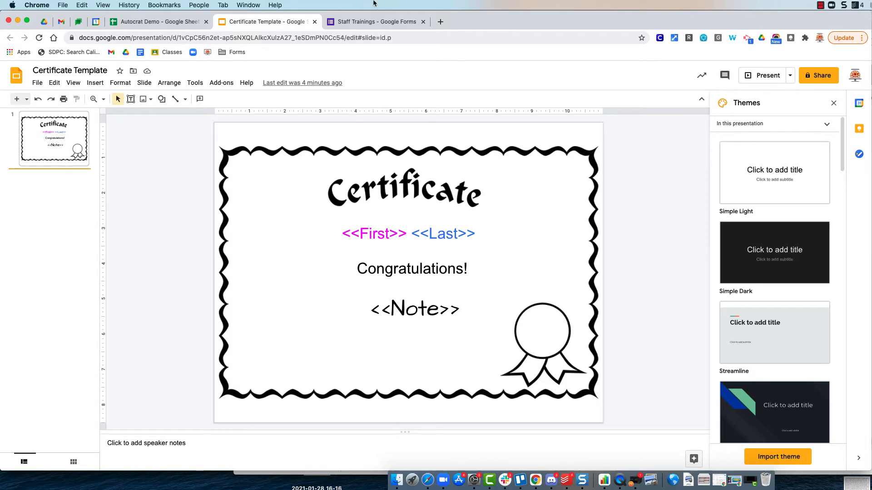
left_click(150, 23)
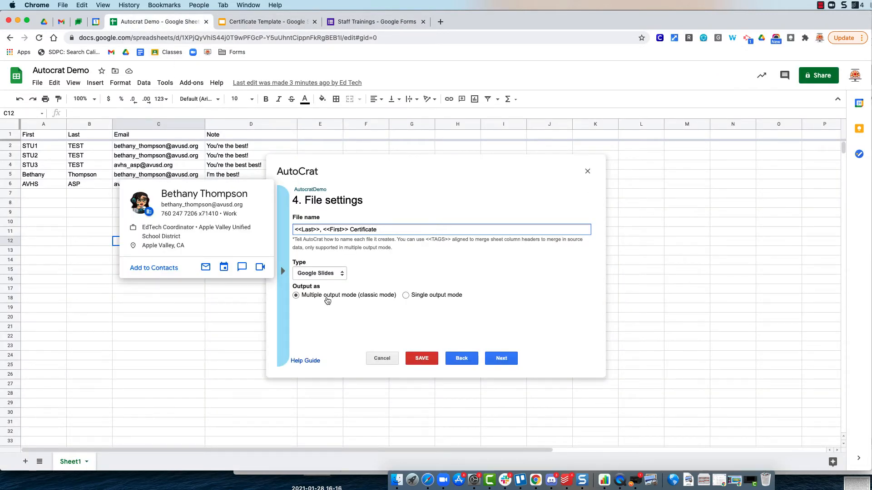
left_click(380, 265)
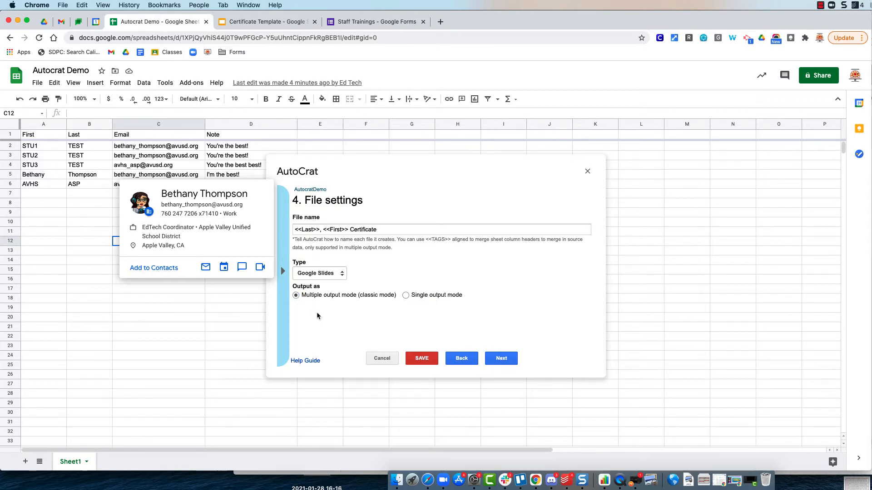
left_click(341, 274)
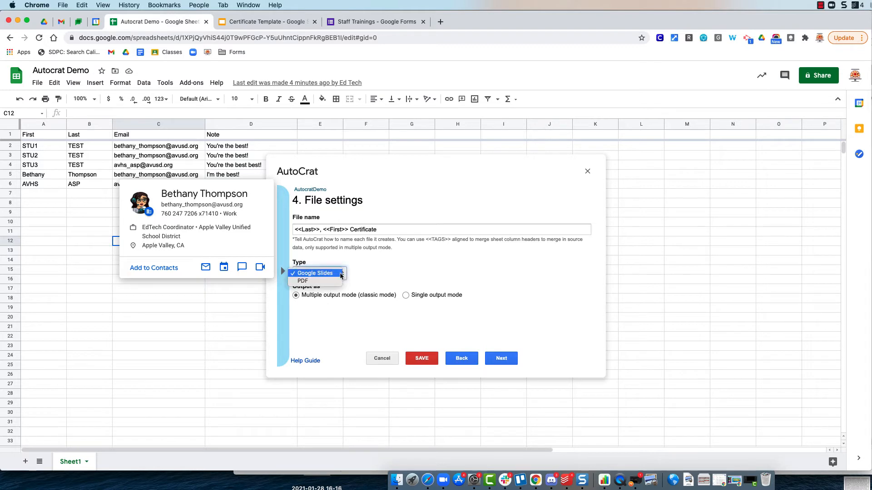
left_click(332, 282)
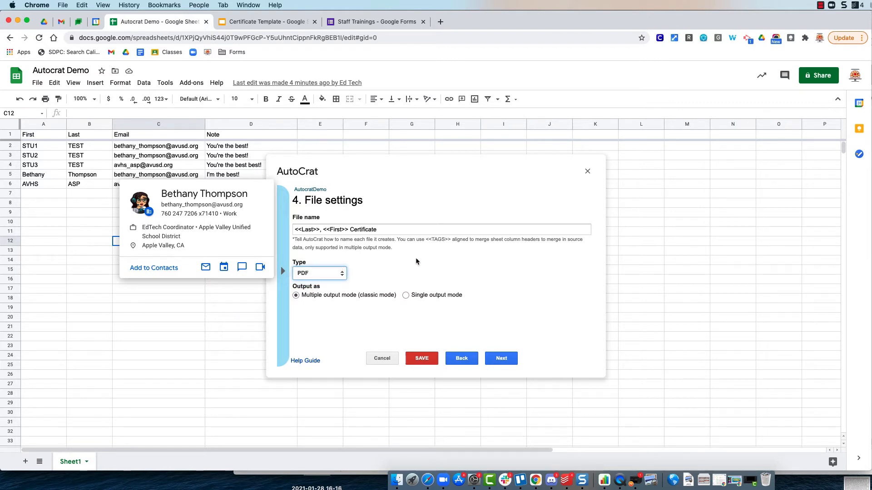
- Extend the file name to "<<Last>>, <<First>> Awesome Certificate <<TODAY>>" and proceed to the destination folder settings
left_click(284, 272)
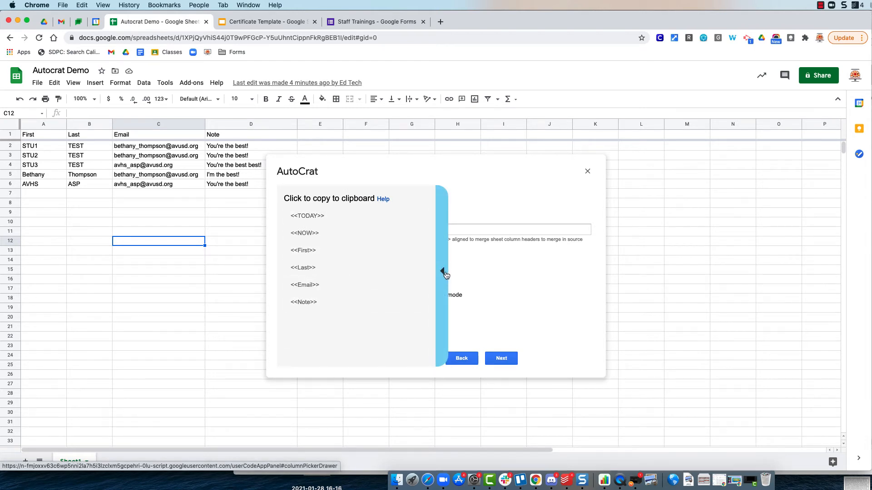
left_click(443, 271)
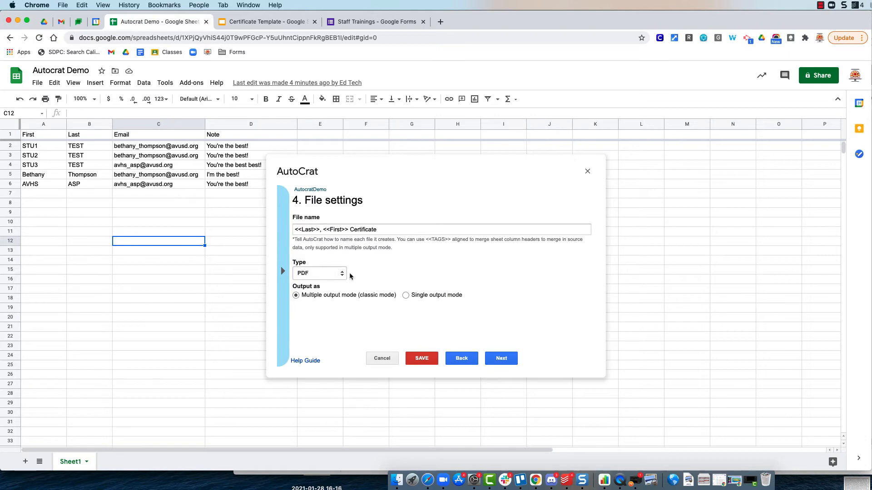
left_click_drag(294, 230, 403, 228)
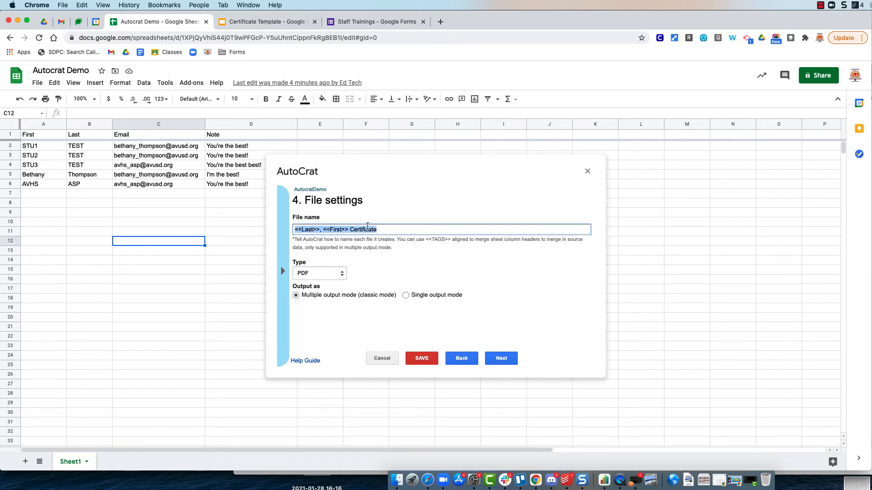
left_click(349, 230)
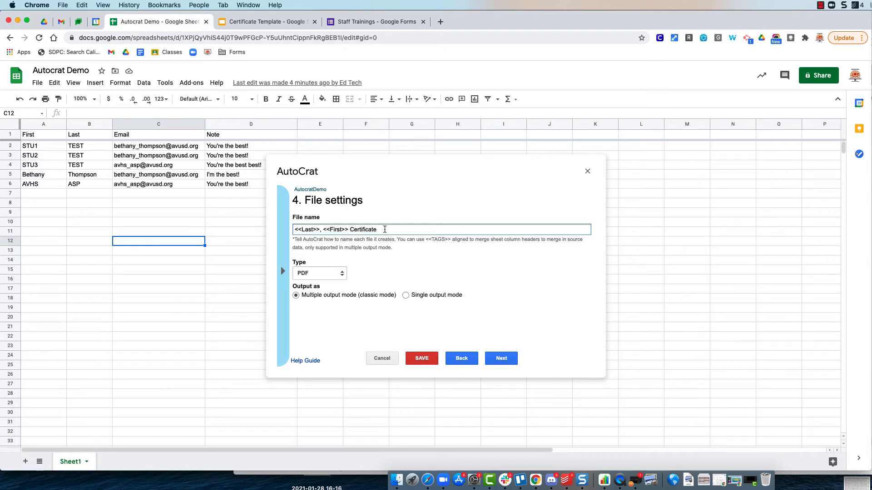
type("Awesome")
left_click(417, 230)
left_click(282, 272)
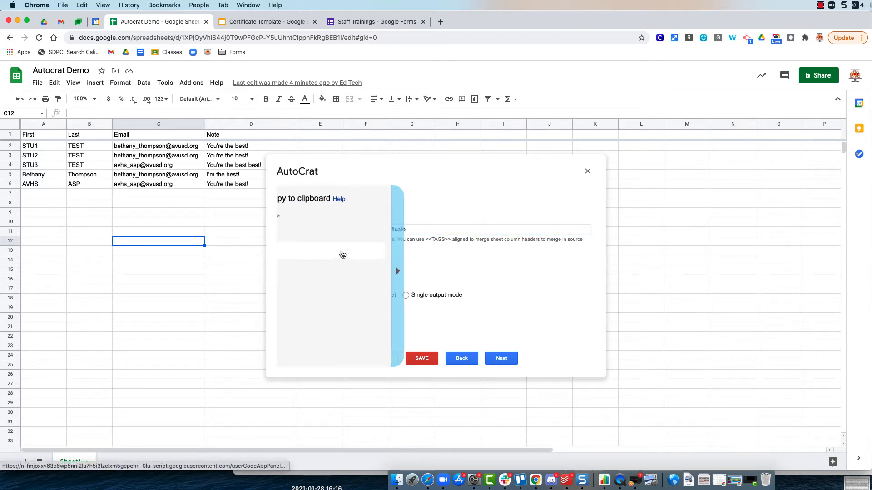
left_click(343, 217)
left_click(429, 228)
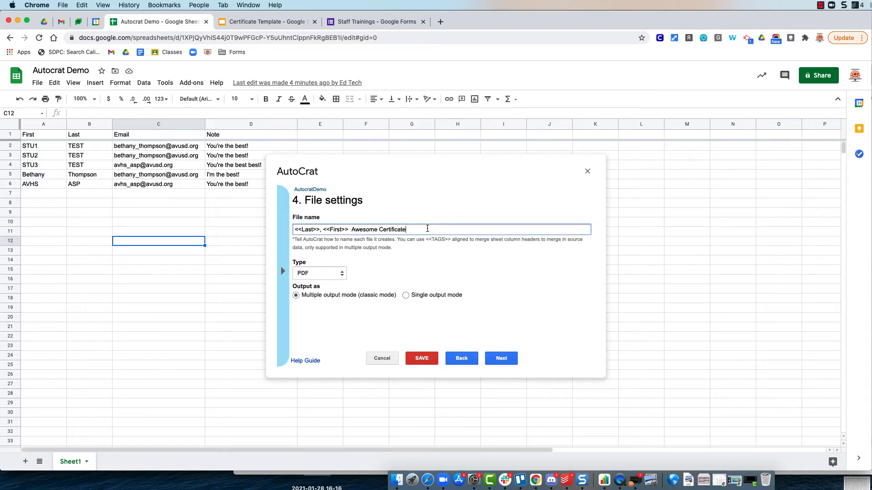
type("<<TODAY>>")
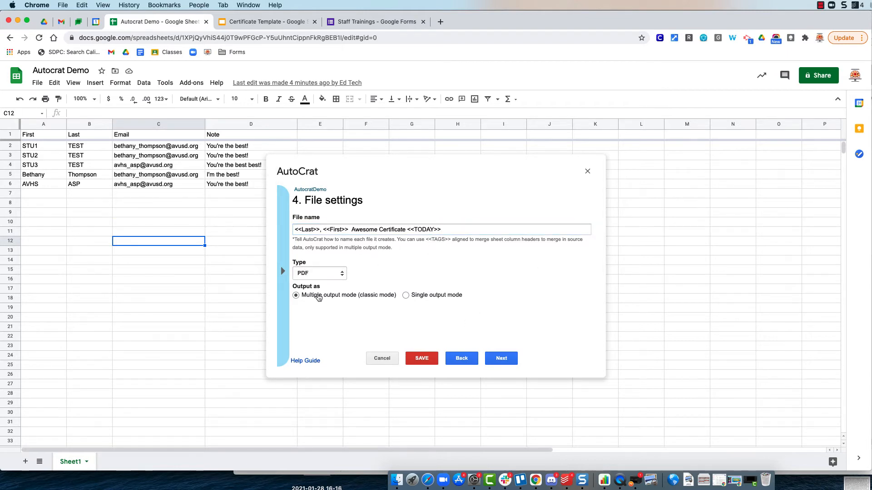
left_click(502, 360)
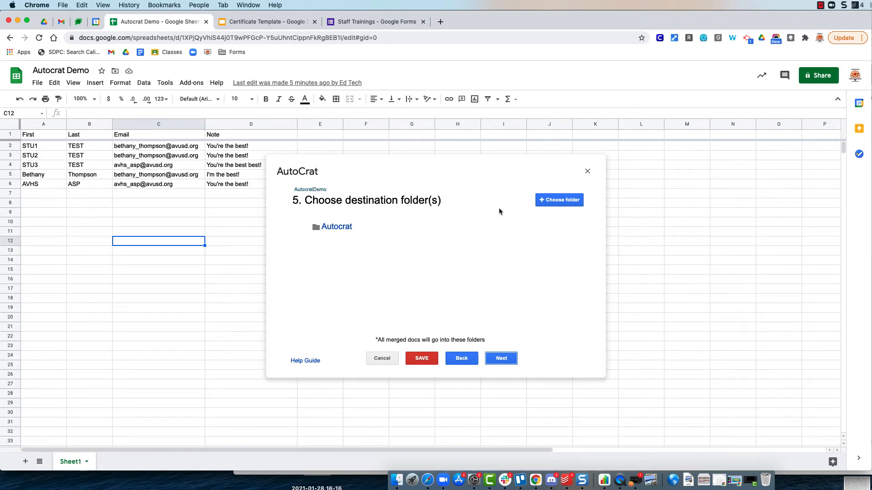
- Keep the Autocrat destination folder and proceed to document sharing without adding a dynamic folder reference or merge condition
left_click(507, 359)
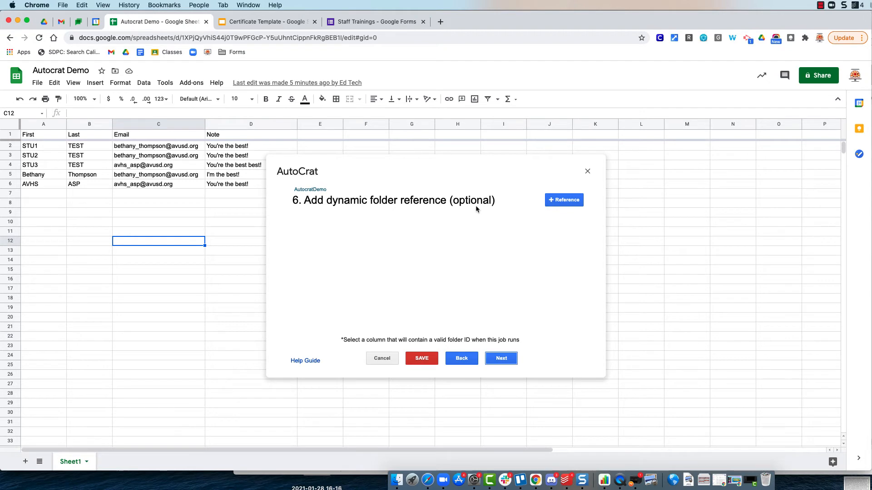
left_click(500, 360)
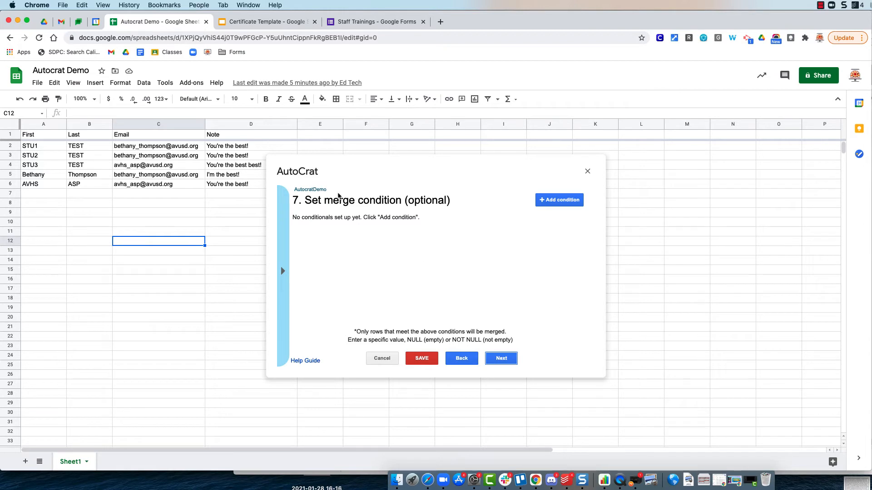
left_click(310, 148)
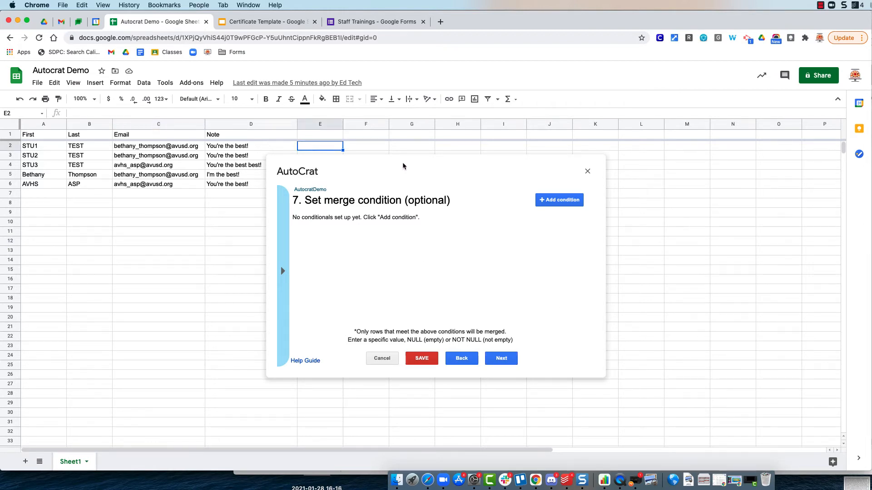
left_click_drag(402, 162, 463, 170)
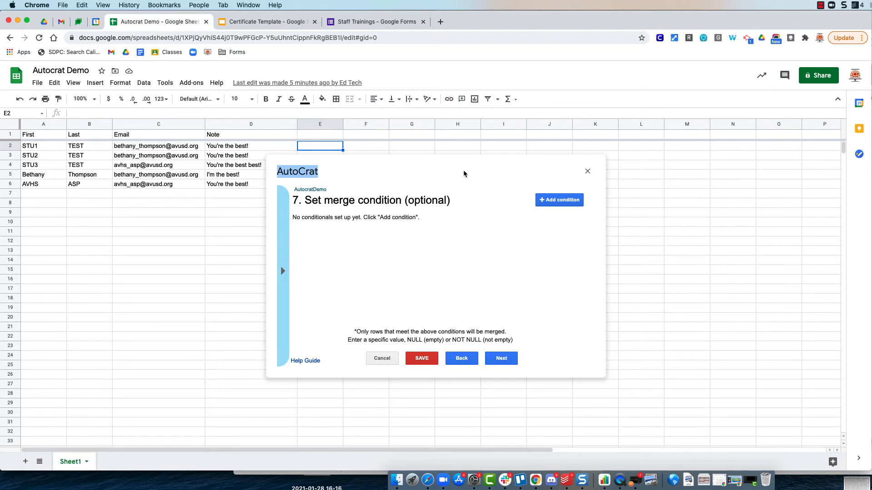
left_click(311, 147)
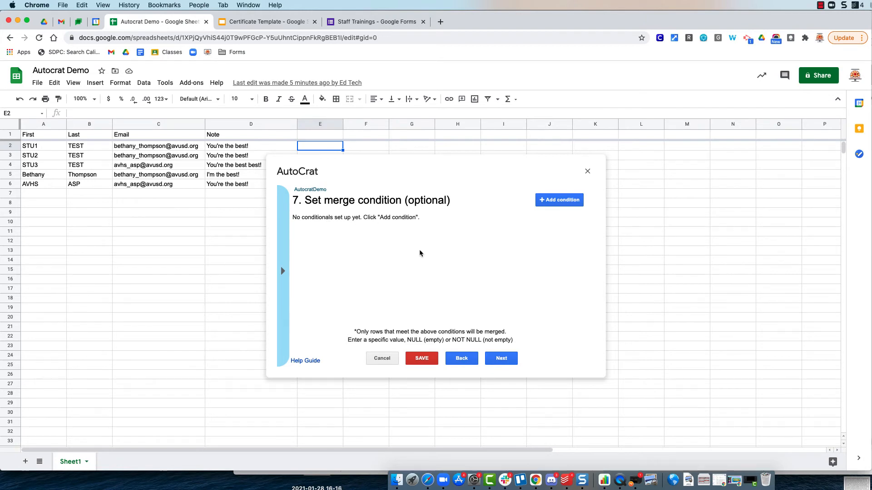
left_click(502, 360)
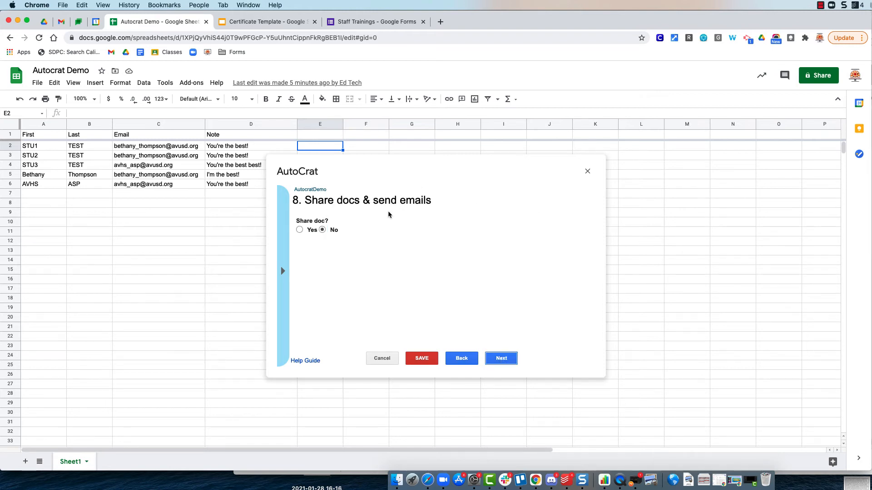
- Enable document sharing, disallow re-sharing by collaborators, and send from the generic no-reply address
left_click(300, 230)
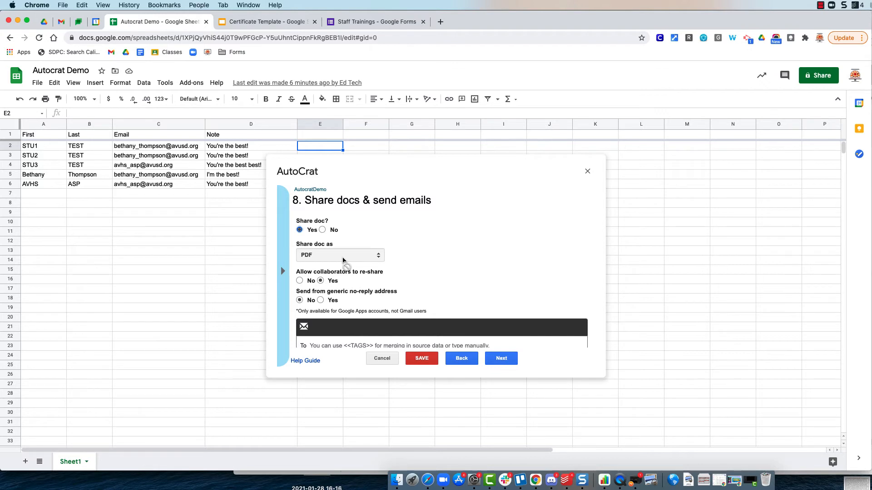
left_click(299, 281)
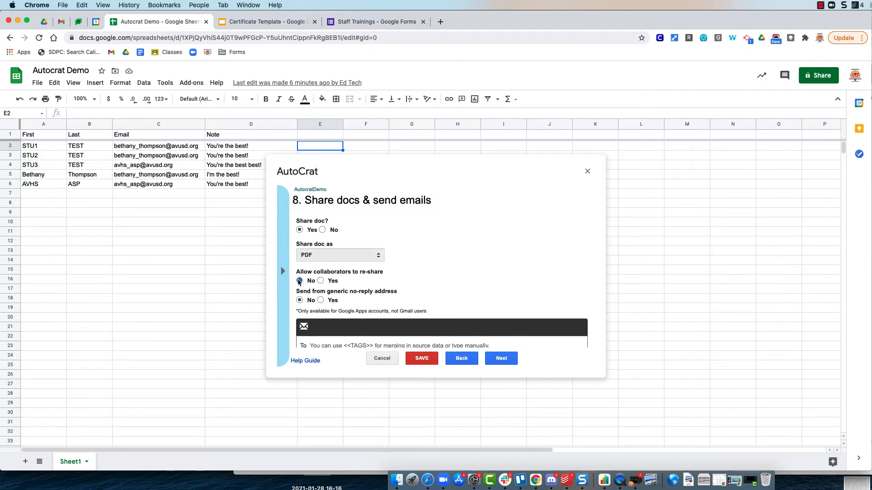
left_click(320, 300)
- Address the email to the <<Email>> tag and give it the subject "Hello <<First>>!"
scroll(407, 281, "down", 2)
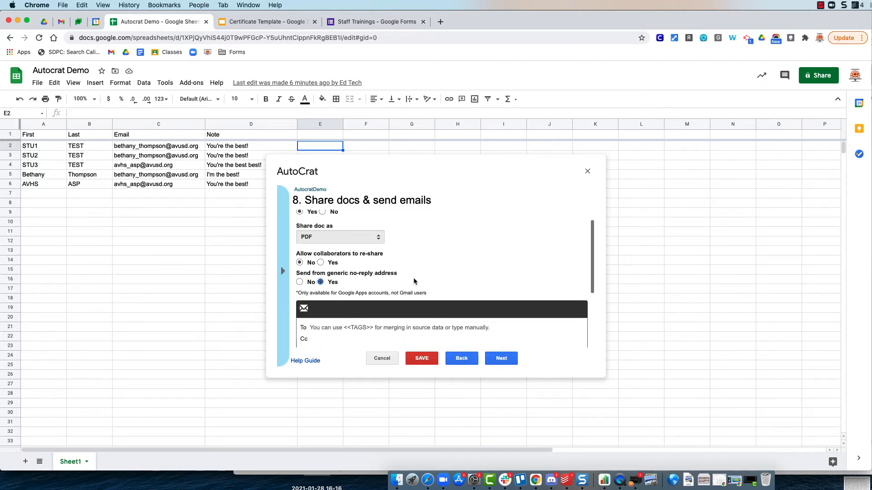
scroll(414, 280, "down", 4)
left_click(387, 285)
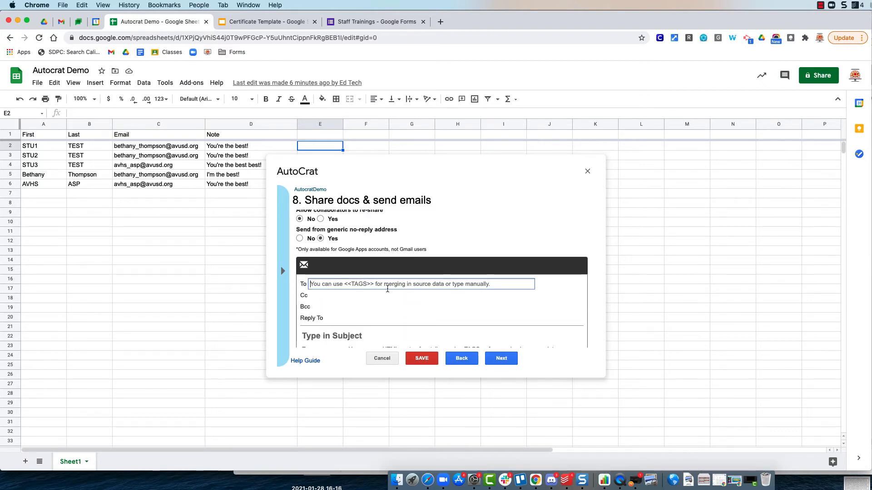
scroll(535, 287, "down", 1)
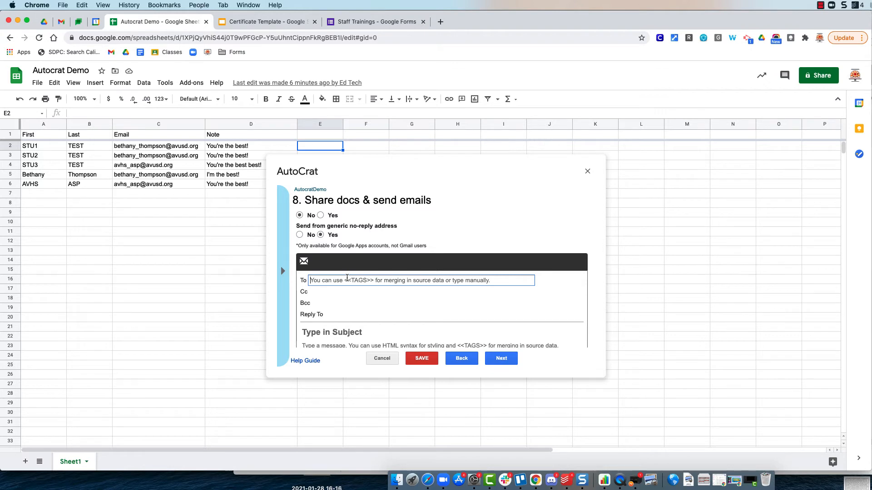
type("<<")
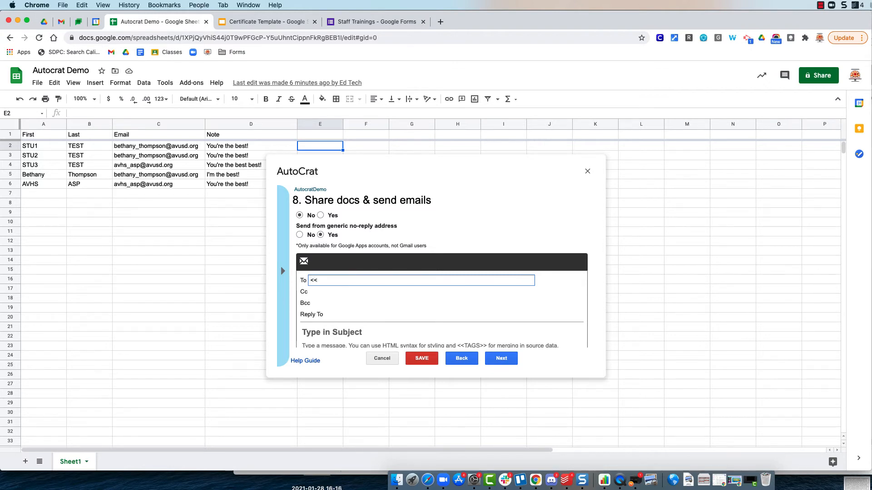
type("Email>>")
scroll(337, 313, "down", 2)
left_click(336, 304)
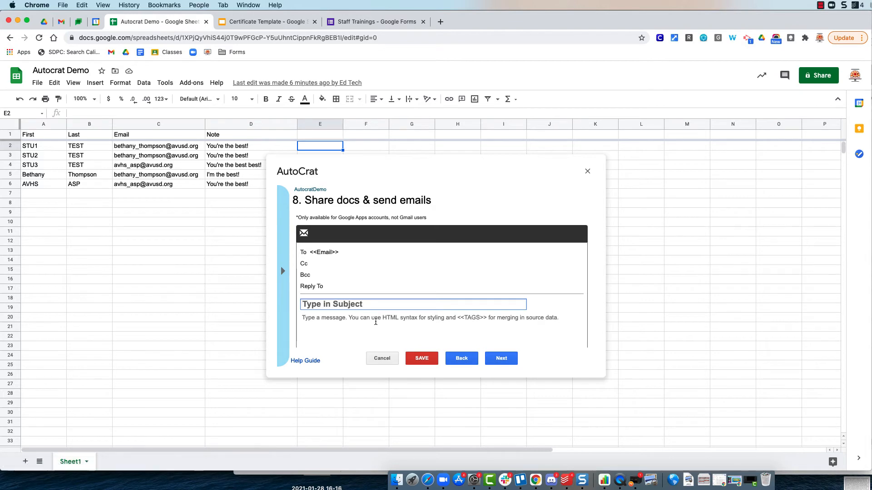
type("Hello <<")
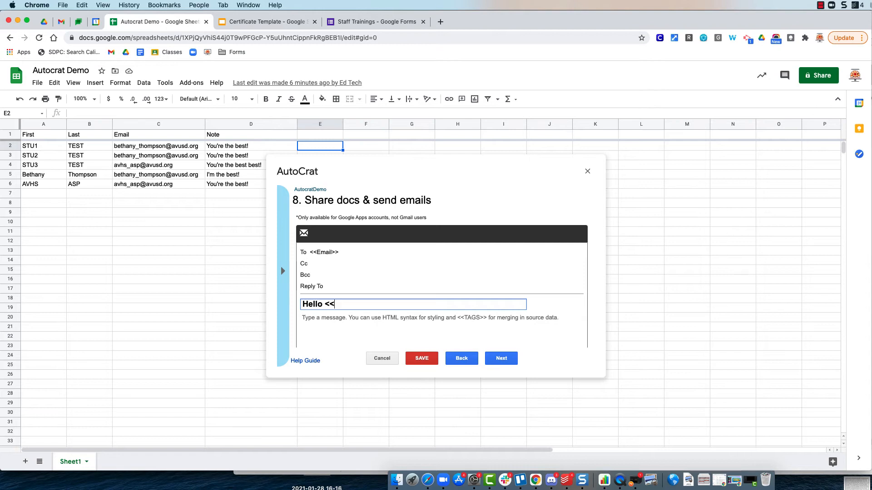
type("First>>!")
- Write the email message's first paragraph: "You have been awarded a certificate of awesomenes. Please click to open."
left_click(345, 318)
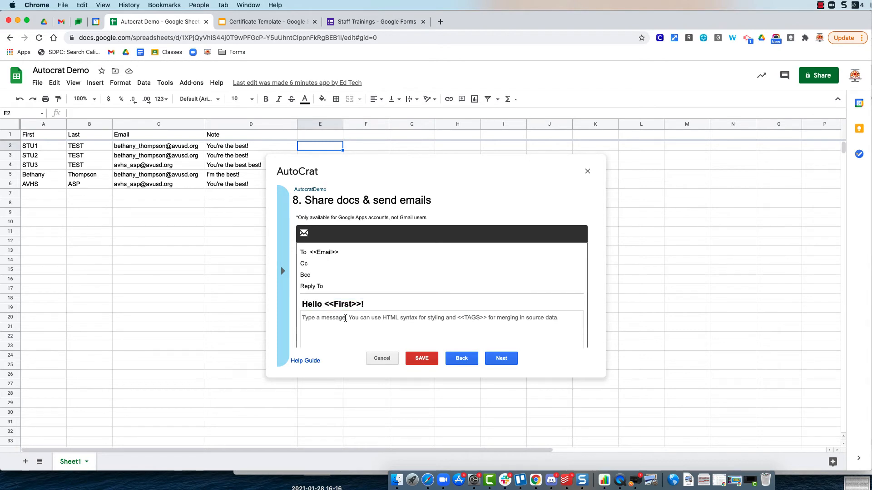
type("You have bee")
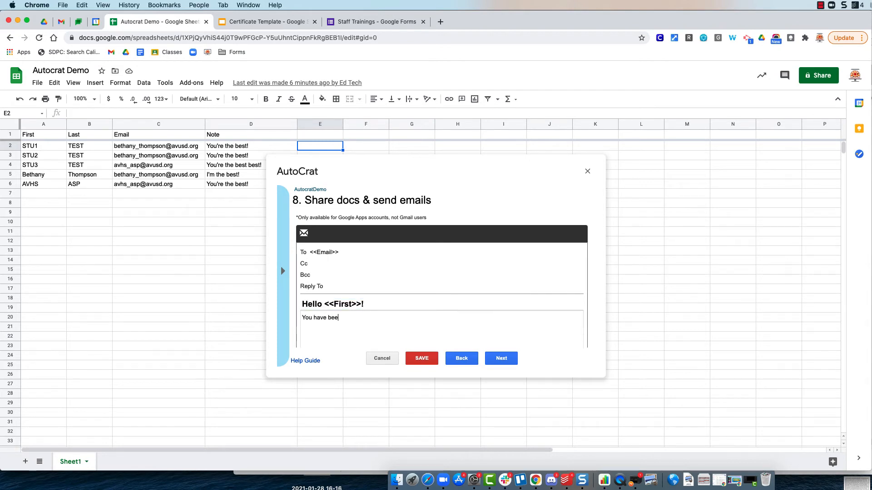
type("n awared")
key("BackSpace")
key("BackSpace")
type("ded a certificate of aweo")
key("BackSpace")
type("somenes.  Please ")
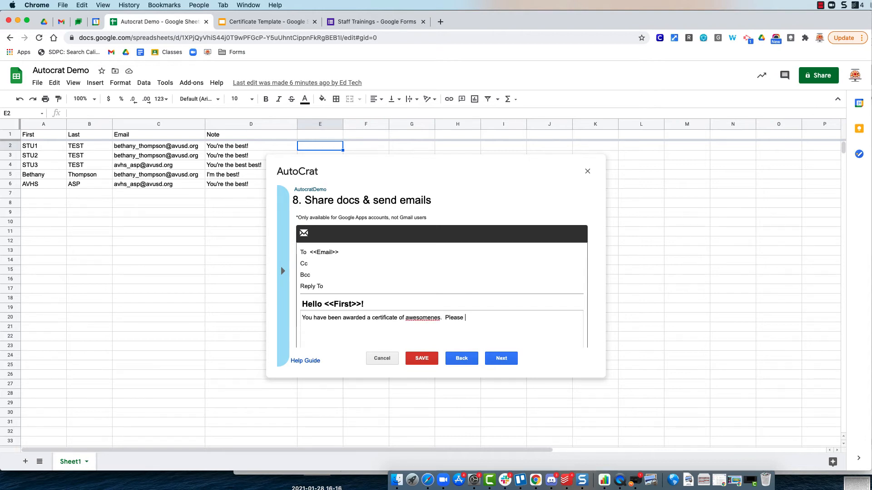
type("click to open.")
- Add a second paragraph to the email message reading: Don't forget <<First>>, "you're awesome
key("Return")
key("Return")
type("Don't forget, <<First>>, \"you're")
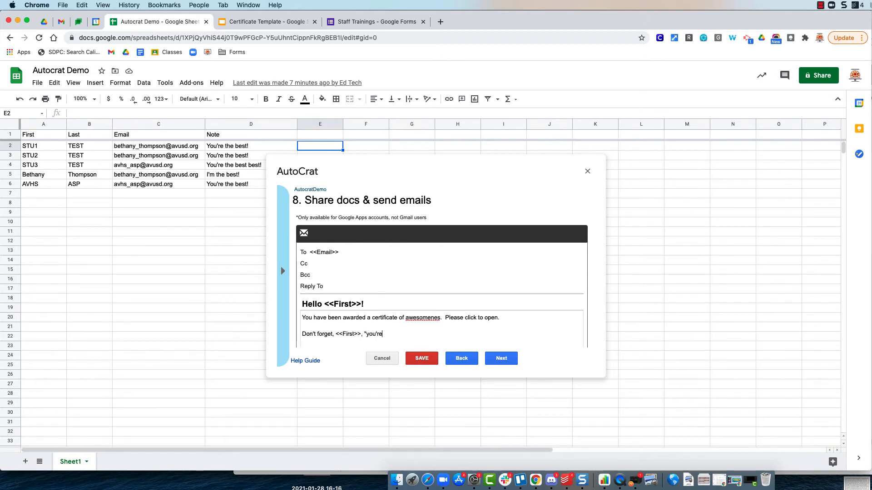
type(" awesome\"")
key("BackSpace")
key("BackSpace")
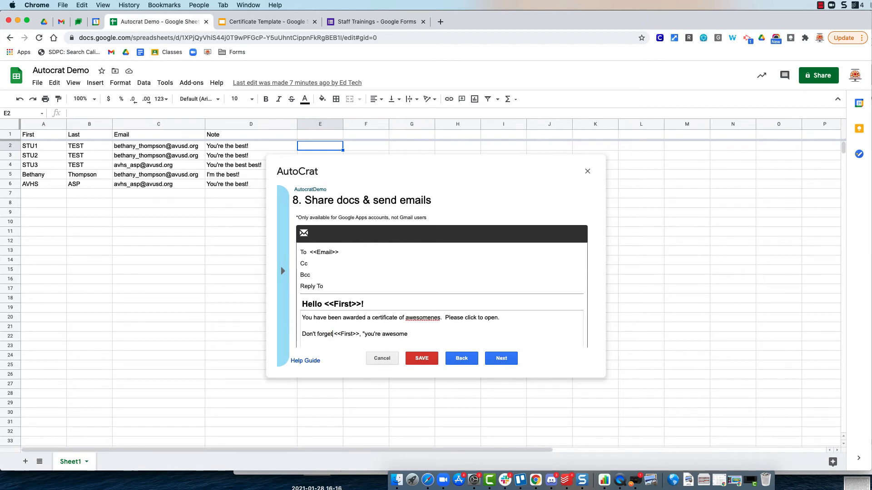
- Try to correct the misspelled word "awesomenes" to "awesomeness" in the email message
right_click(432, 321)
left_click(455, 313)
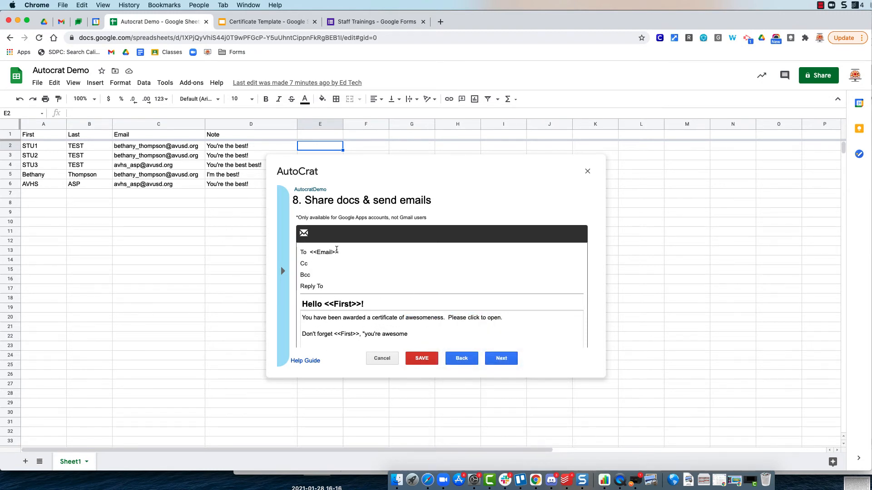
left_click(358, 303)
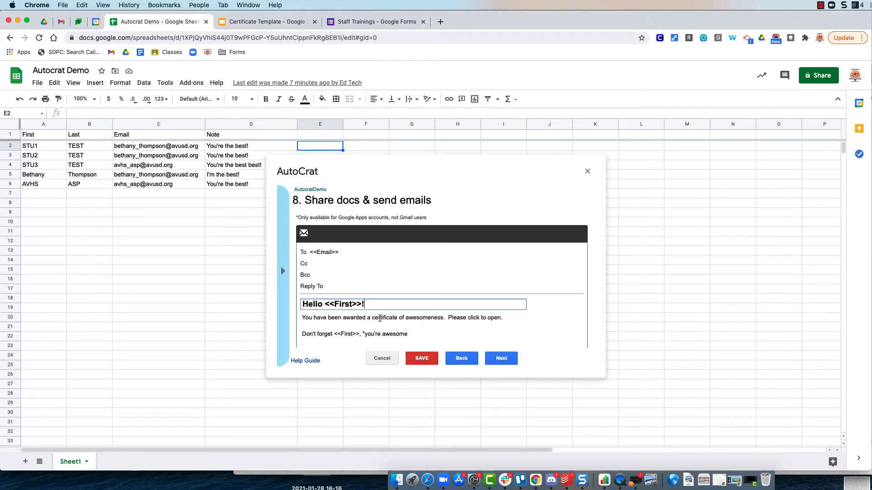
left_click(378, 309)
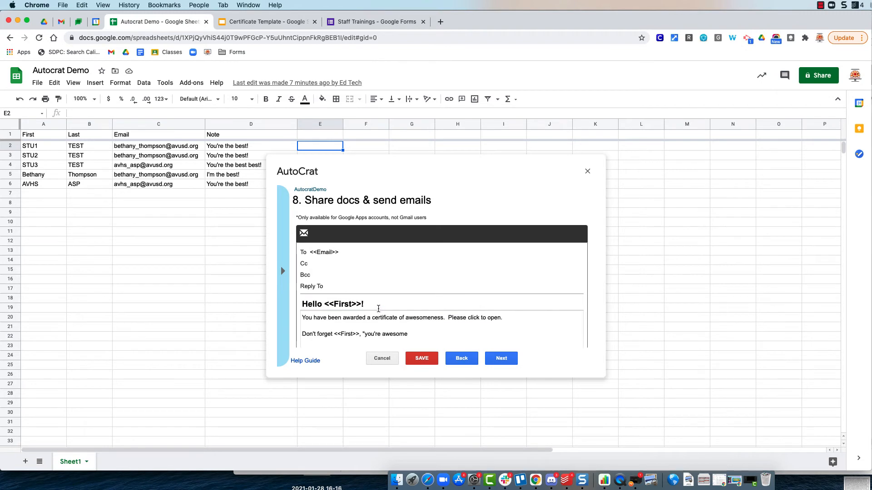
left_click(377, 307)
left_click(382, 315)
scroll(418, 307, "down", 1)
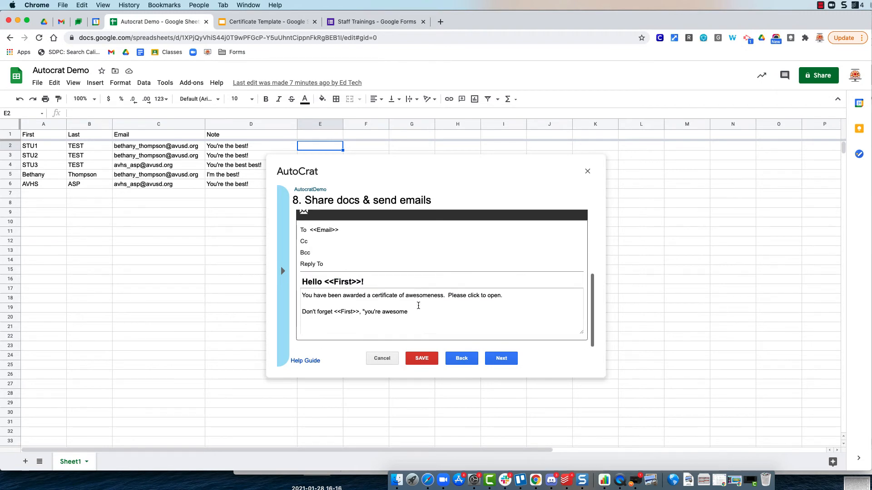
left_click(385, 283)
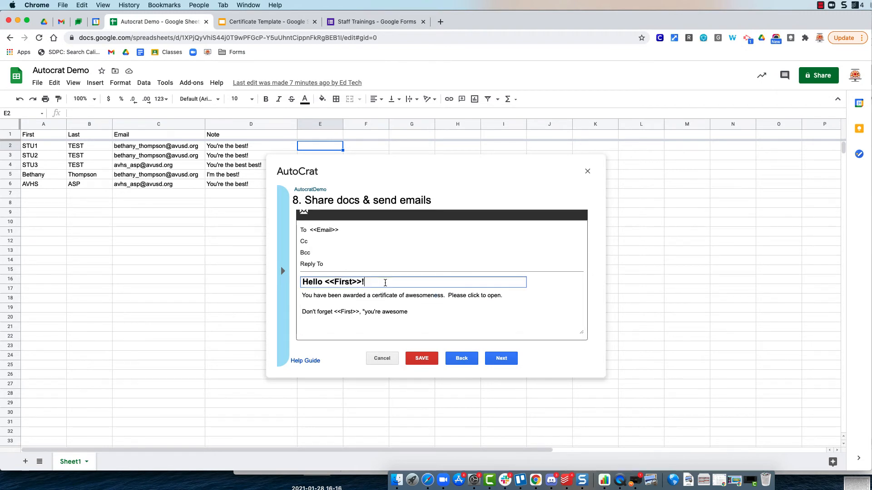
left_click(395, 312)
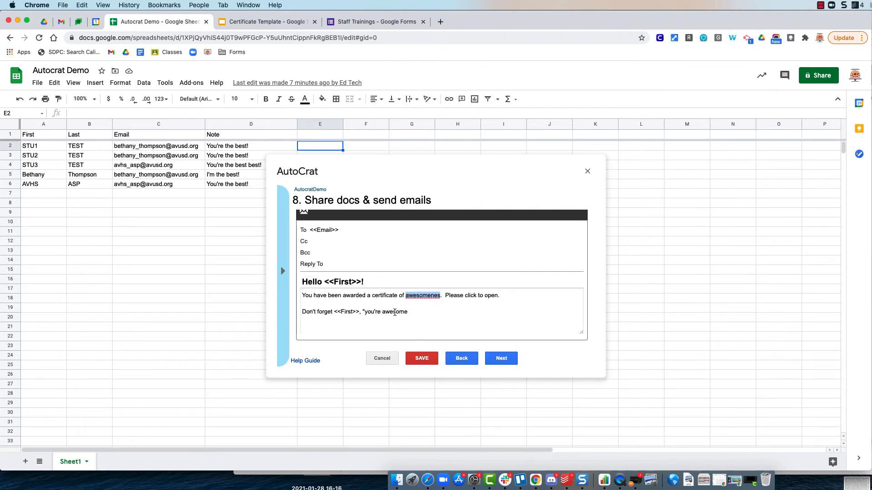
- Copy the greeting from the email subject and replace the subject with "You've got an award."
left_click(365, 282)
left_click_drag(365, 282, 301, 282)
key("super+c")
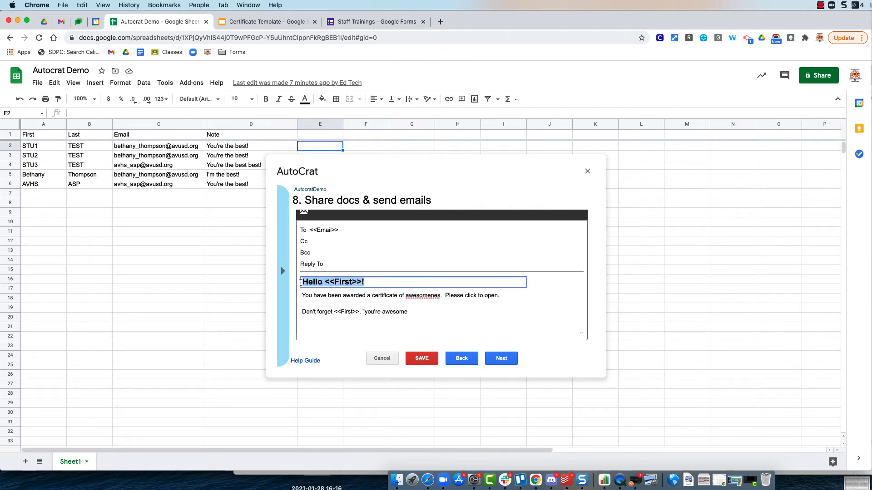
key("BackSpace")
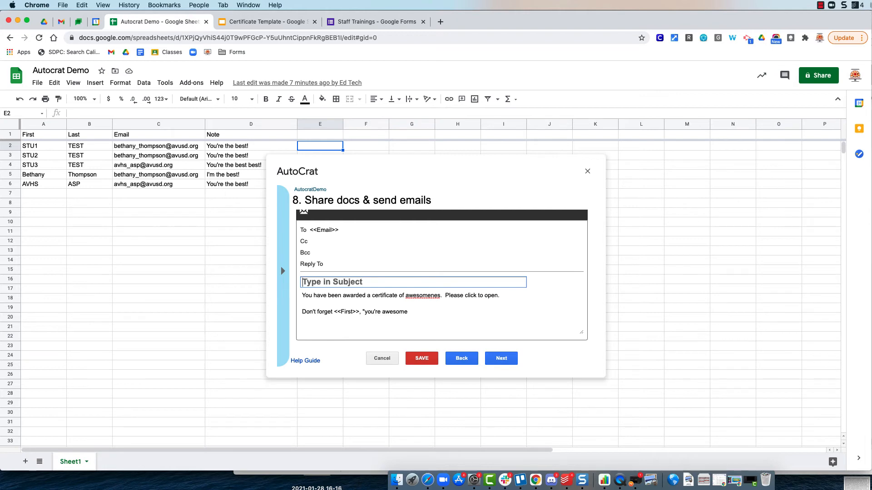
type("You've got an award.")
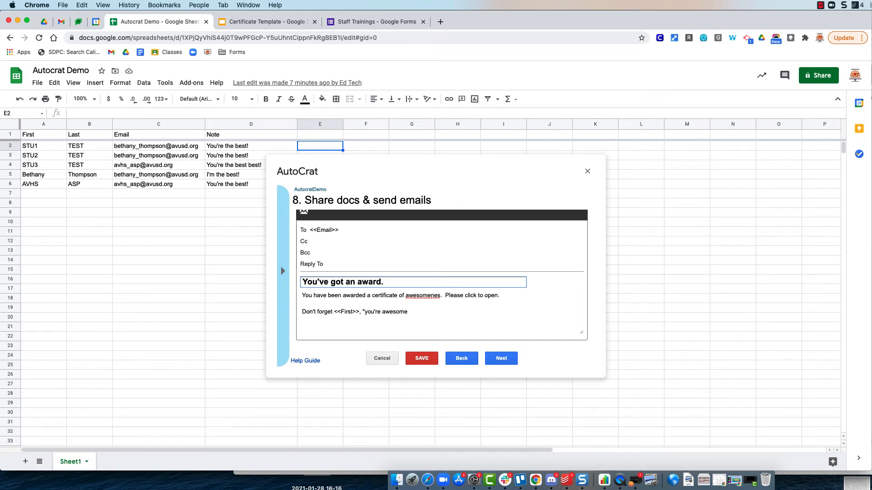
- Insert the copied greeting "Hello <<First>>!" above the message's first paragraph, followed by a blank line
left_click(302, 296)
key("super+v")
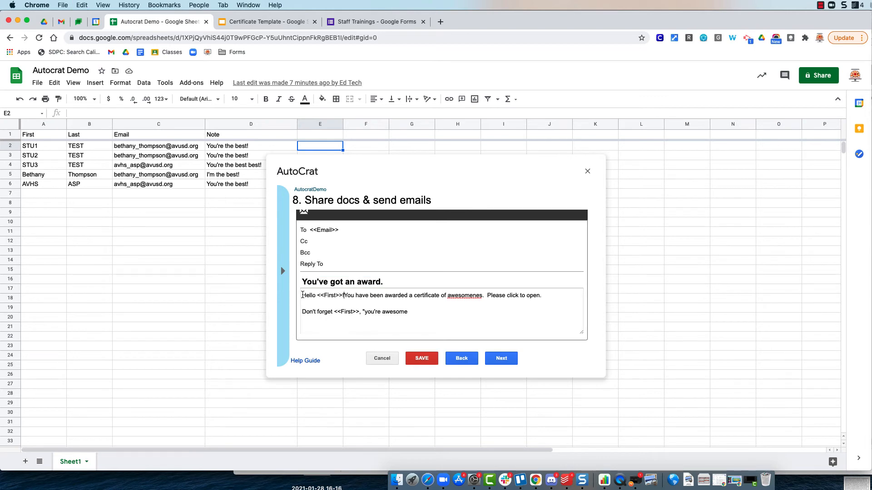
key("Return")
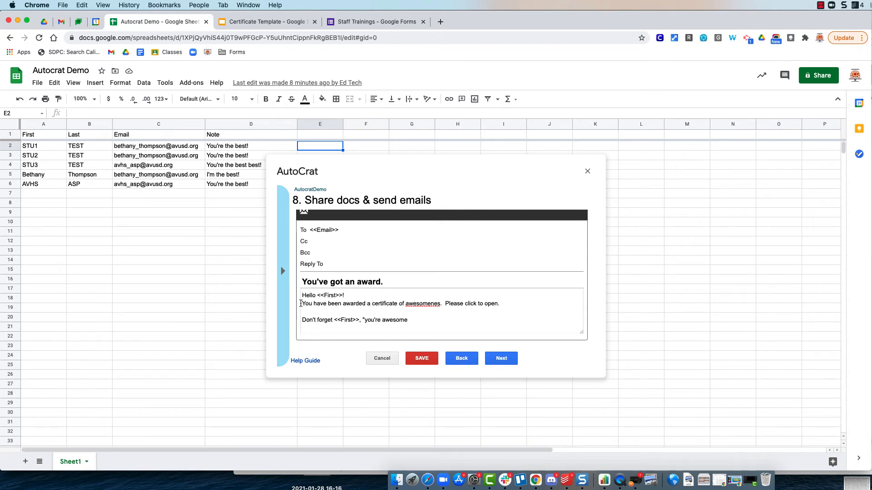
key("Return")
- Add the closing quotation mark after "awesome" and end the email message with a separate paragraph reading "Thank you!"
scroll(416, 322, "up", 5)
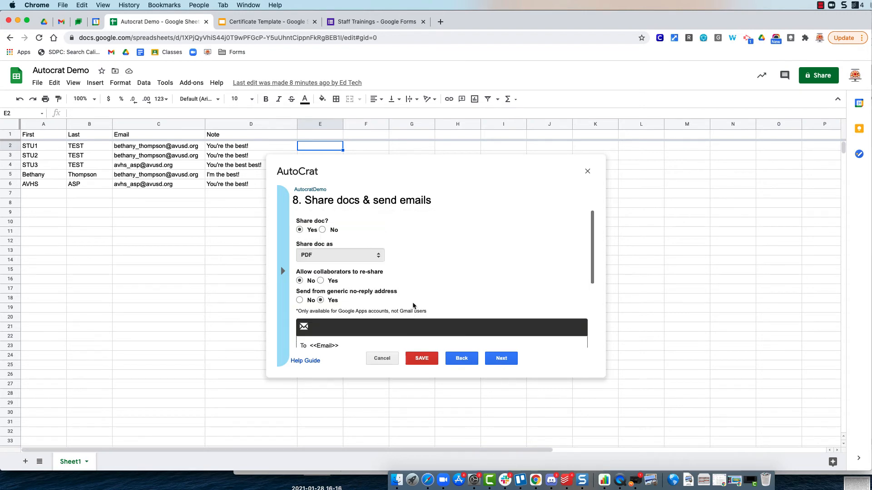
scroll(345, 281, "down", 4)
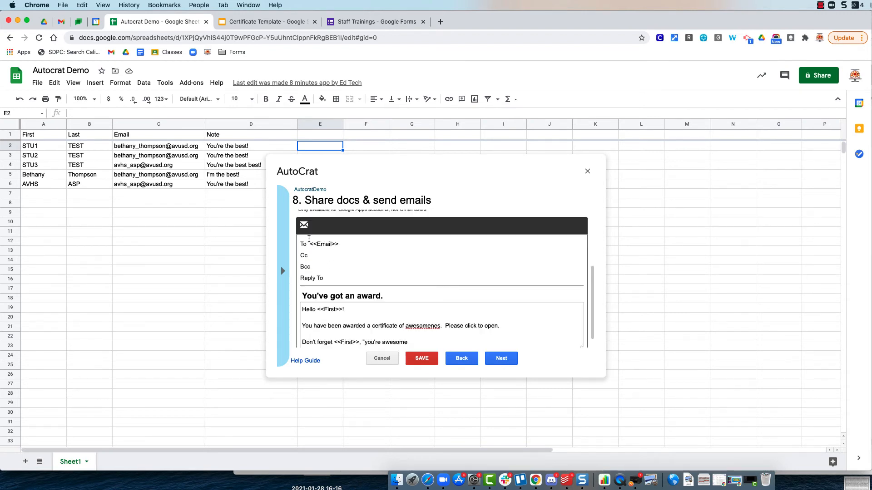
scroll(437, 297, "down", 1)
left_click(425, 328)
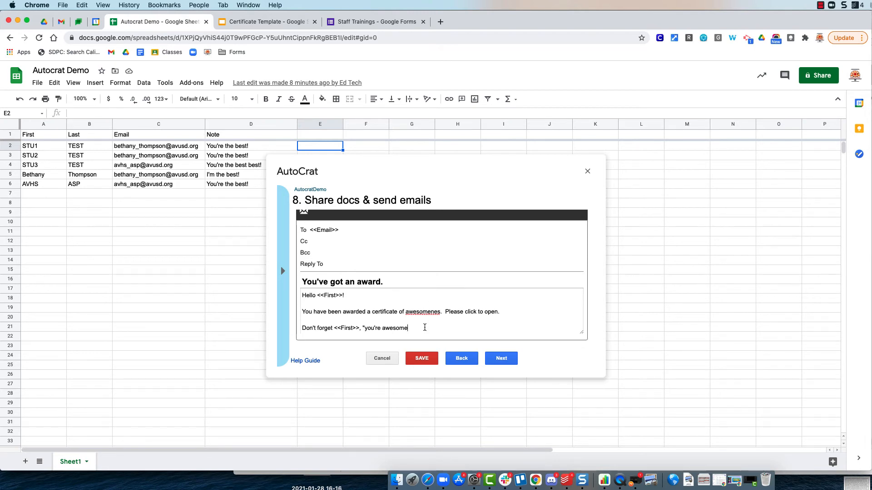
type("\"")
key("Return")
key("Return")
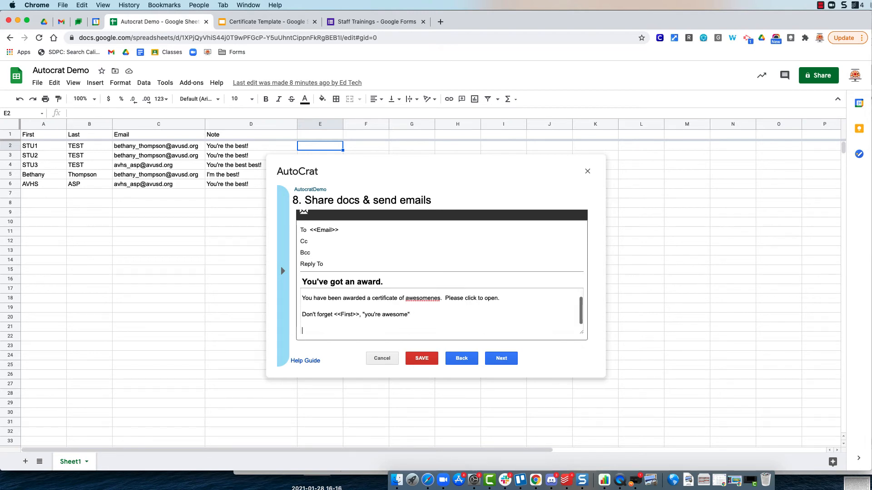
type("Thank you!")
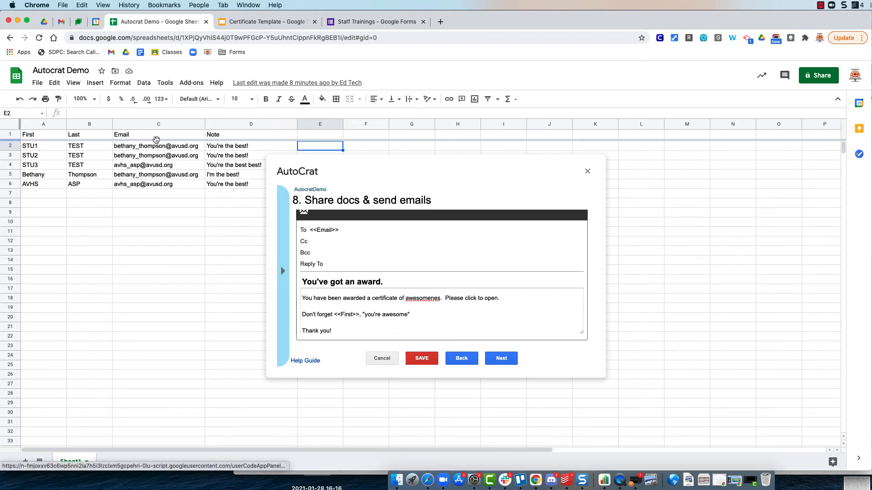
left_click_drag(32, 147, 251, 145)
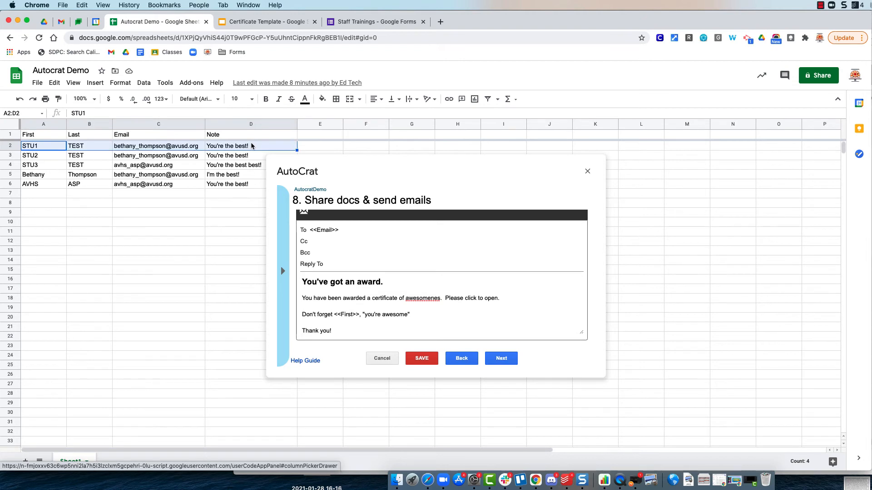
left_click(175, 186)
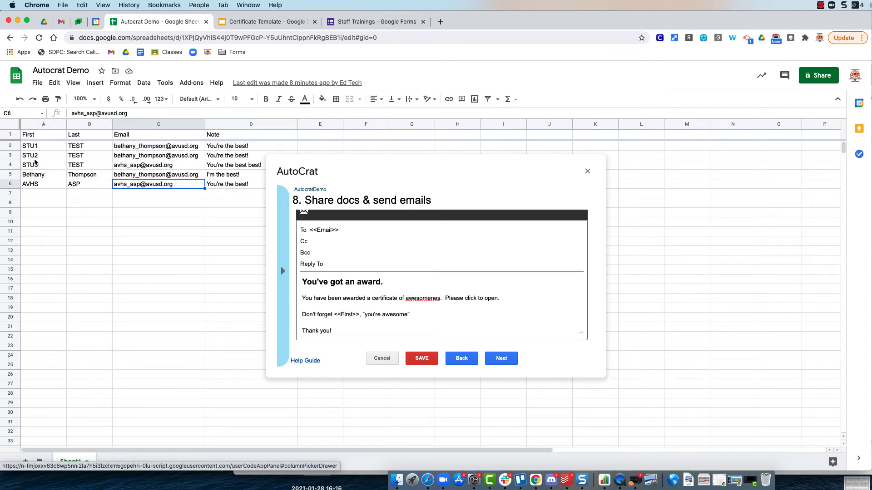
left_click(35, 147)
left_click_drag(35, 147, 342, 145)
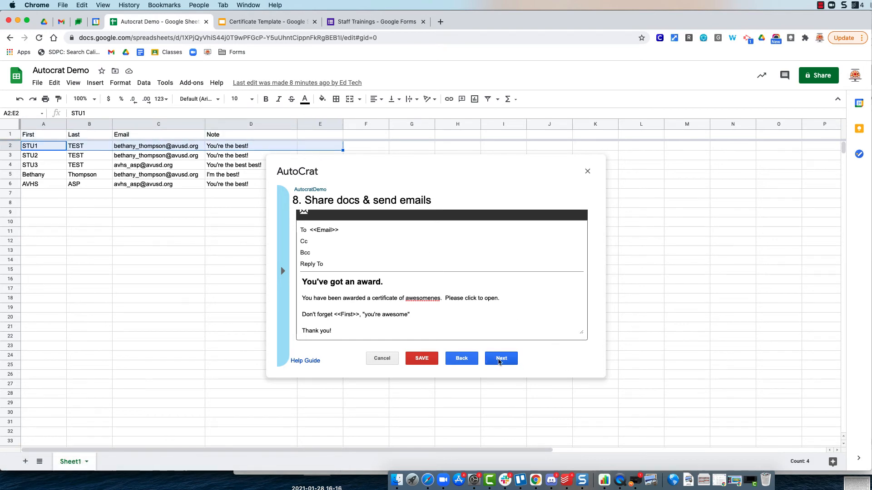
- Choose Yes for the form trigger and the one-hour time trigger, decline enabling triggers for the project, and save the job
left_click(500, 360)
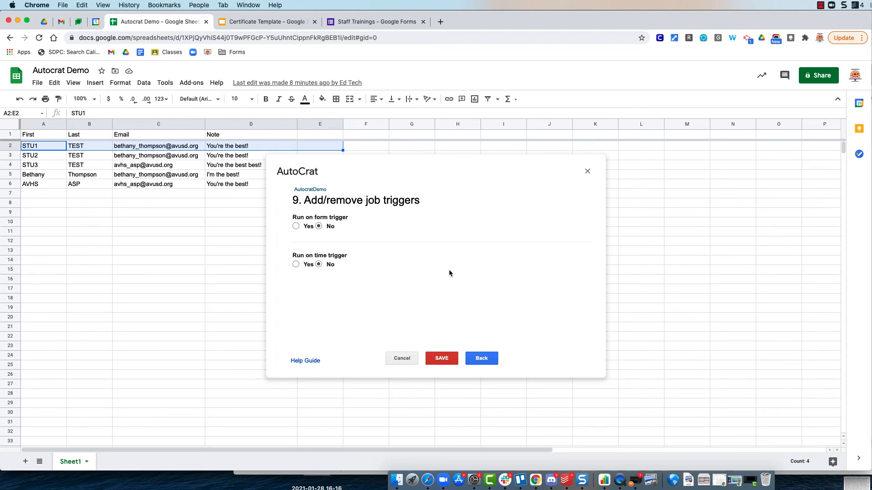
left_click(296, 227)
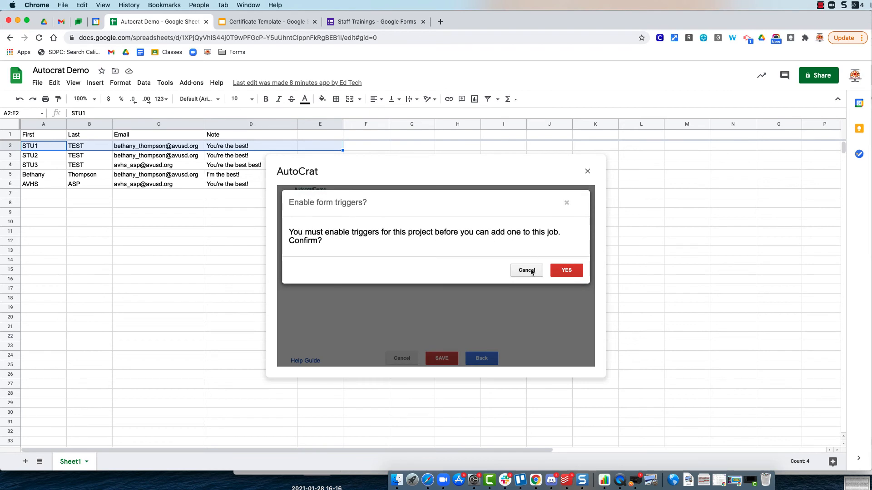
left_click(527, 271)
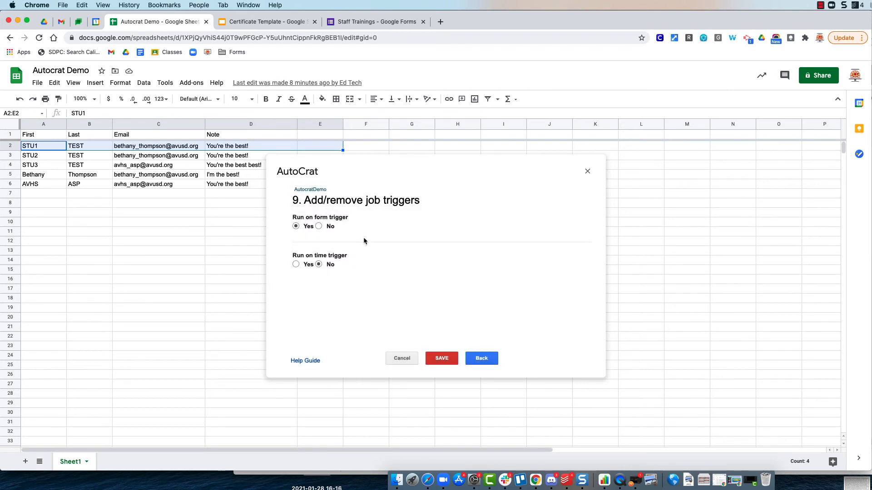
left_click(304, 266)
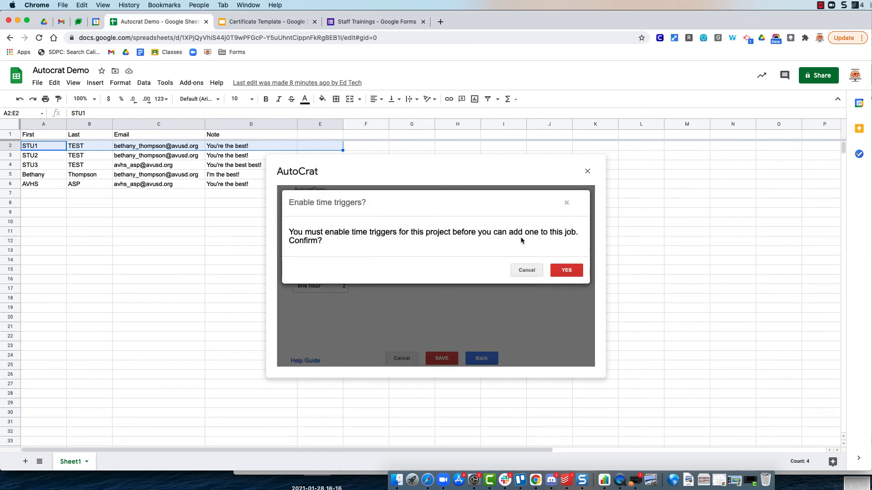
left_click(519, 271)
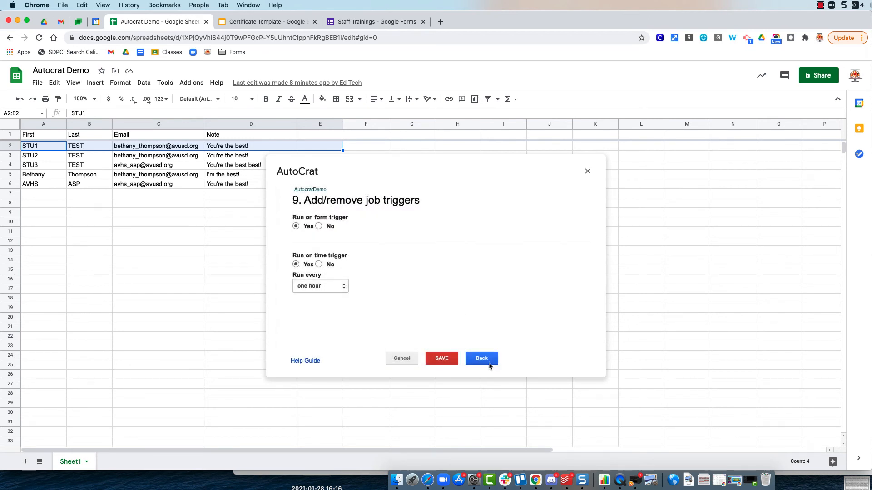
left_click(442, 359)
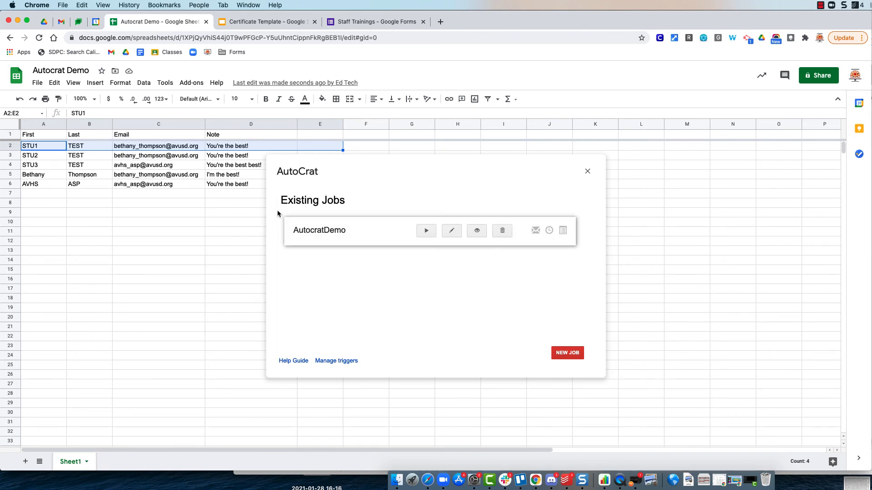
- Check the certificate template, then run the AutocratDemo job from the spreadsheet and close the AutoCrat dialog
left_click(245, 25)
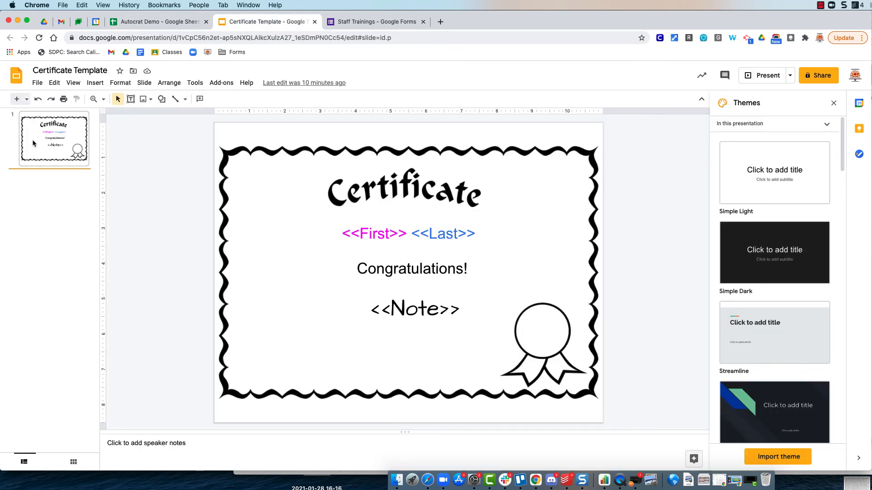
left_click(143, 22)
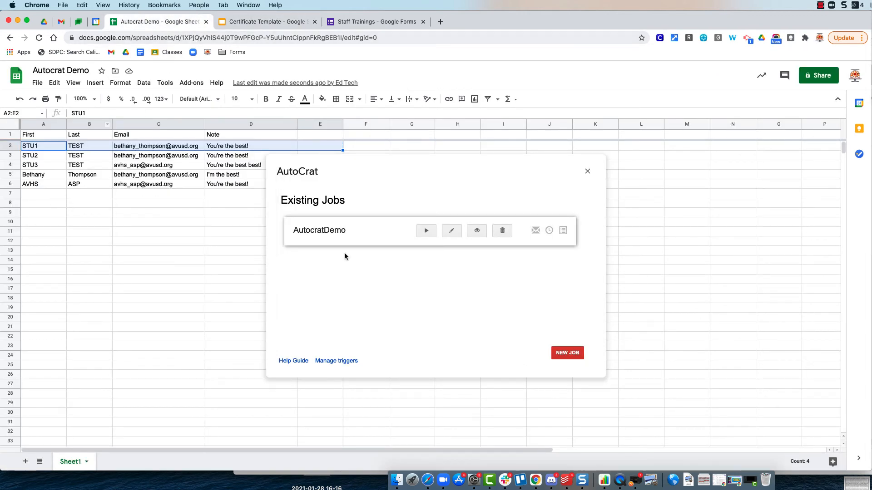
left_click(425, 232)
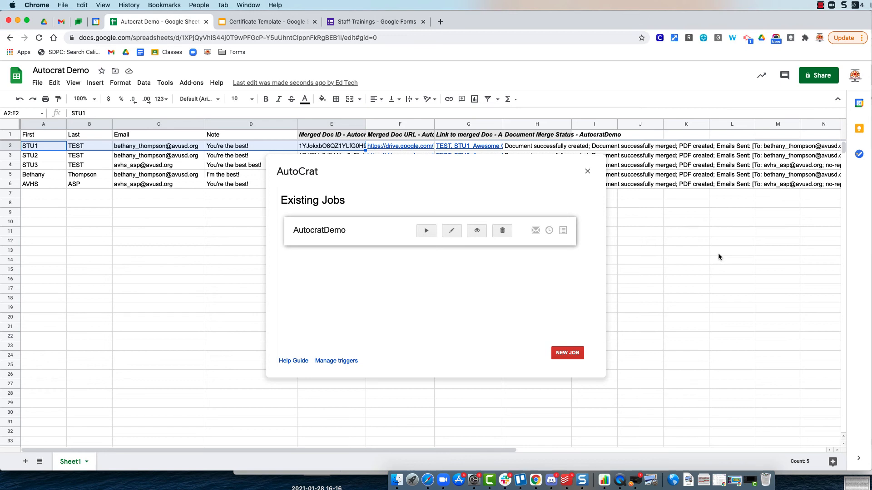
left_click(587, 171)
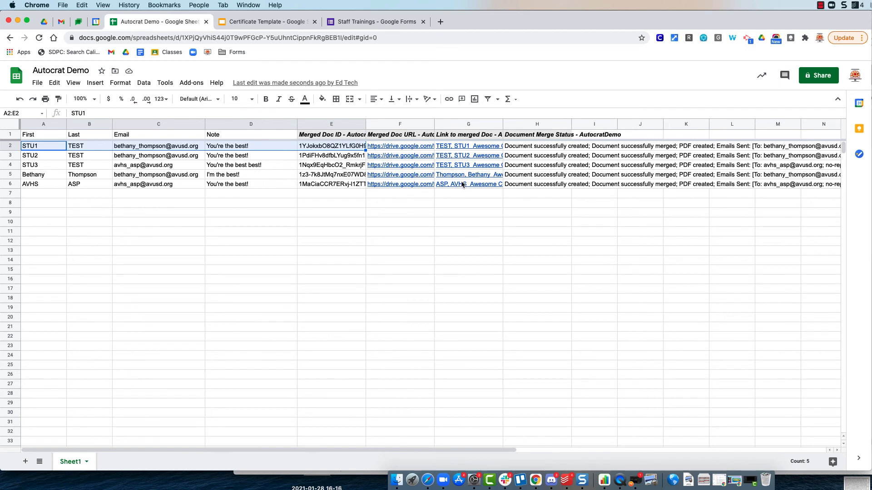
- View the merged certificate PDF linked in row 5 of the spreadsheet, and close it again
mouse_move(461, 188)
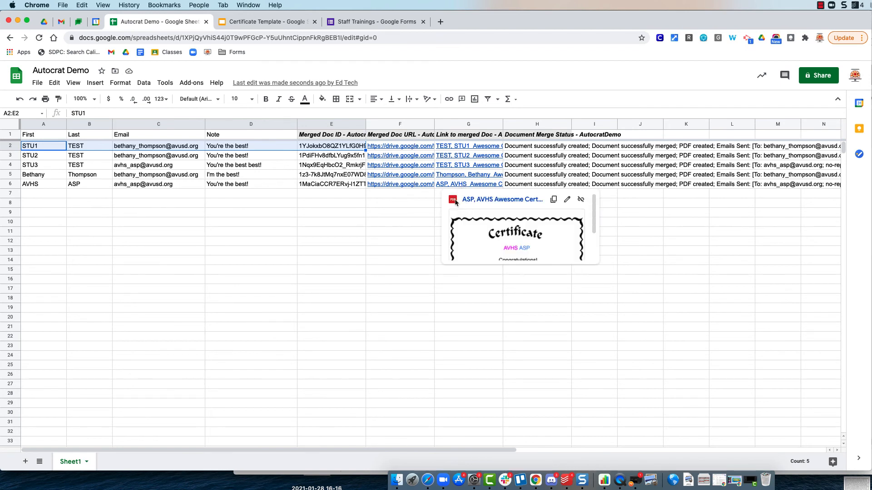
left_click(457, 176)
left_click(470, 190)
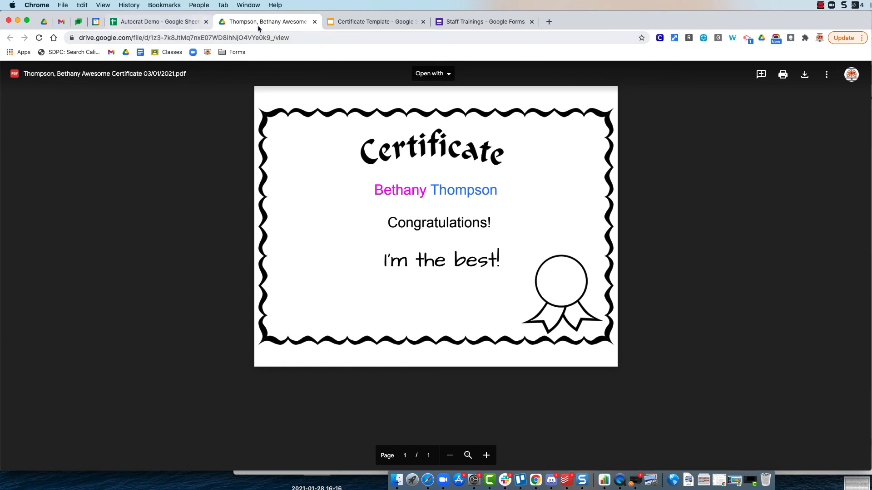
left_click(315, 24)
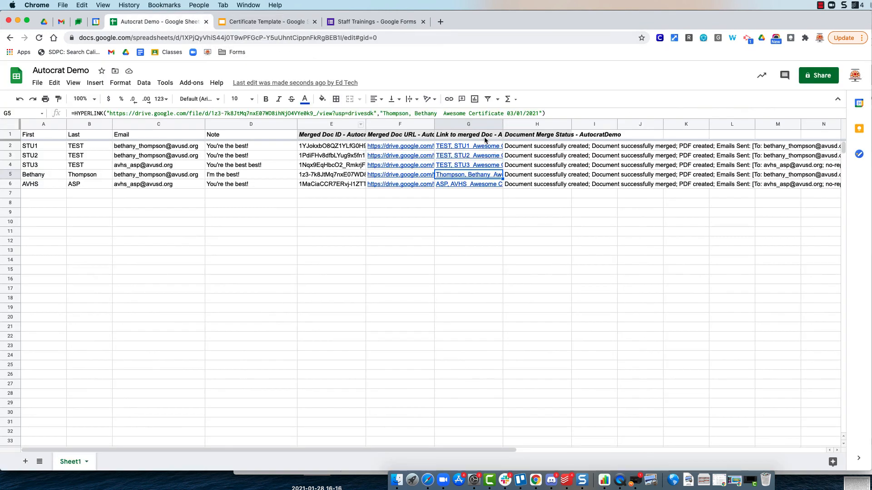
- Switch to the Gmail inbox, open the unread "You've got an award." email and check its subject, greeting and message text
left_click(477, 178)
key("super+grave")
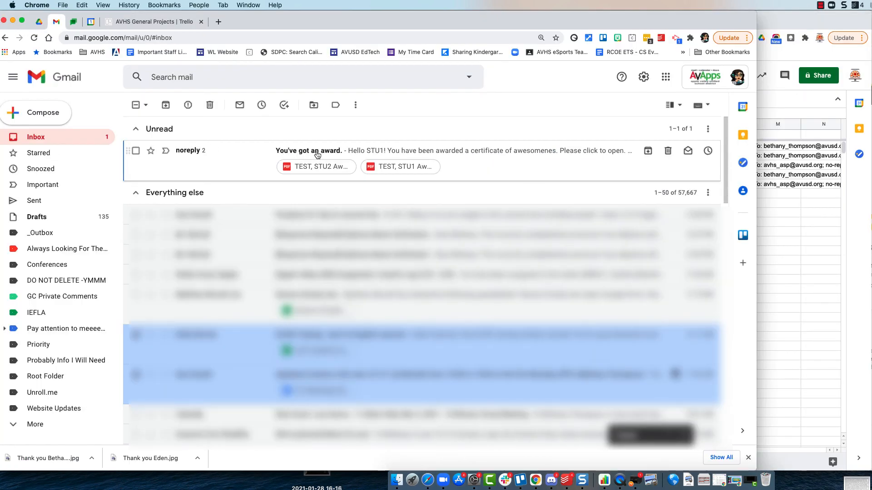
left_click(314, 161)
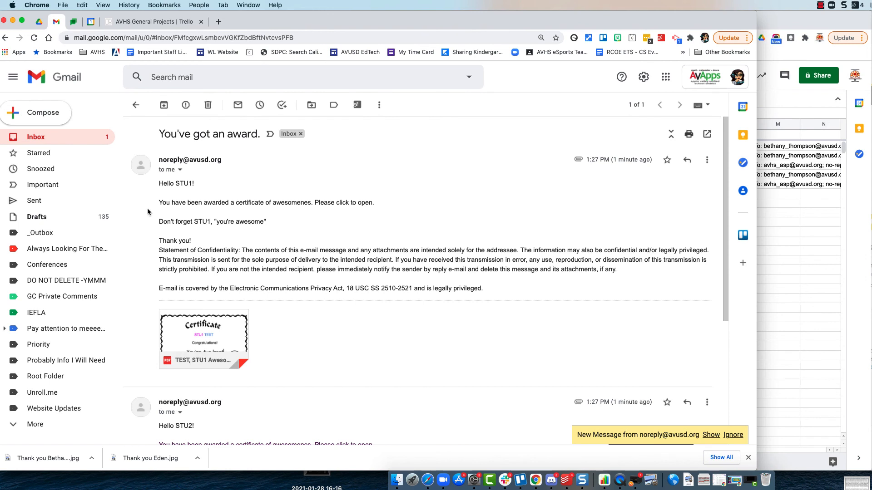
left_click_drag(160, 186, 202, 184)
left_click_drag(160, 134, 259, 138)
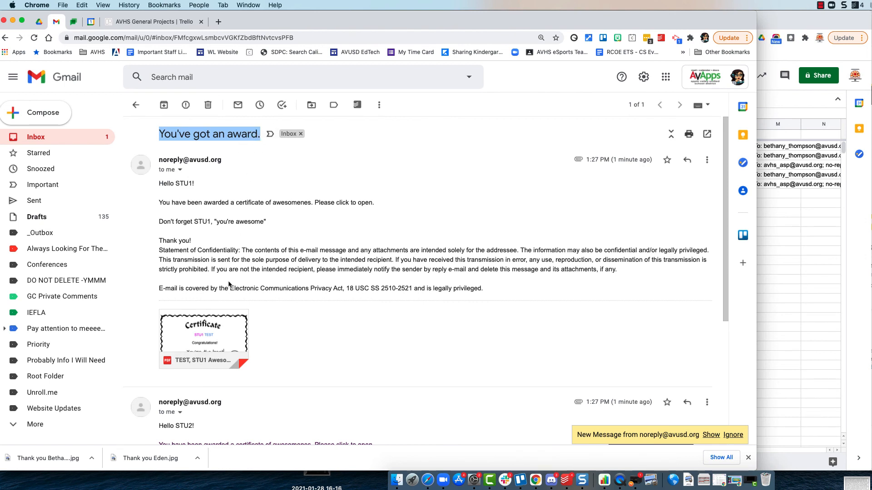
left_click_drag(159, 182, 305, 204)
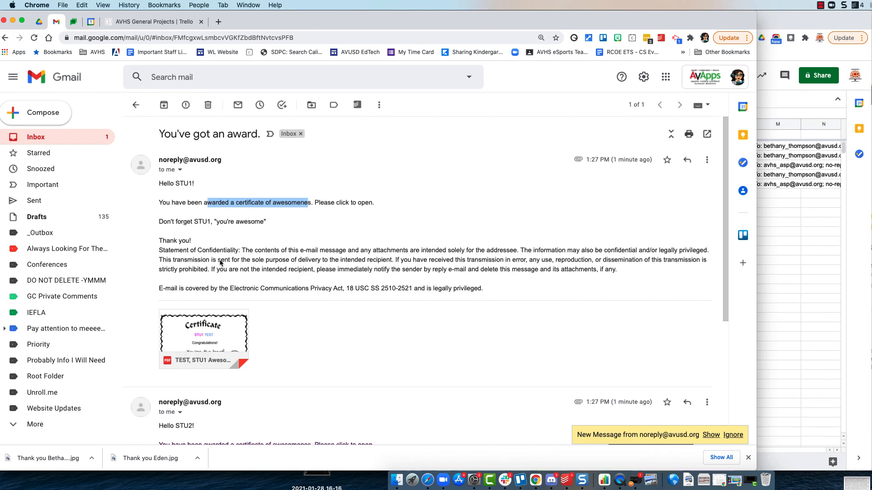
- View the PDF certificate attached to the STU1 email, close it, and check the STU2 email further down the conversation
left_click(231, 330)
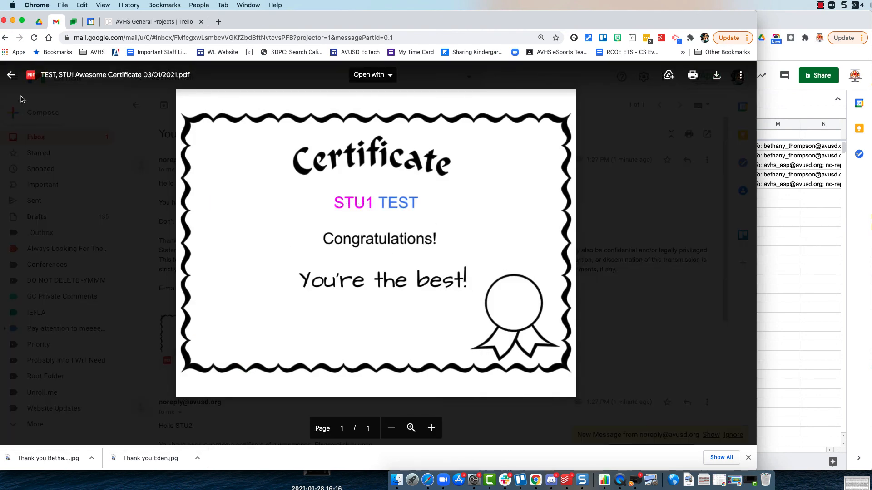
left_click(11, 75)
scroll(339, 271, "down", 5)
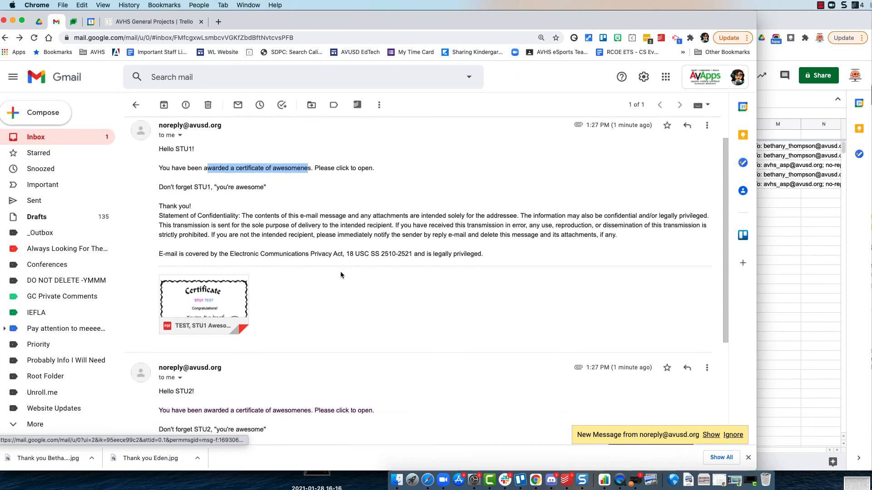
left_click_drag(179, 331, 195, 332)
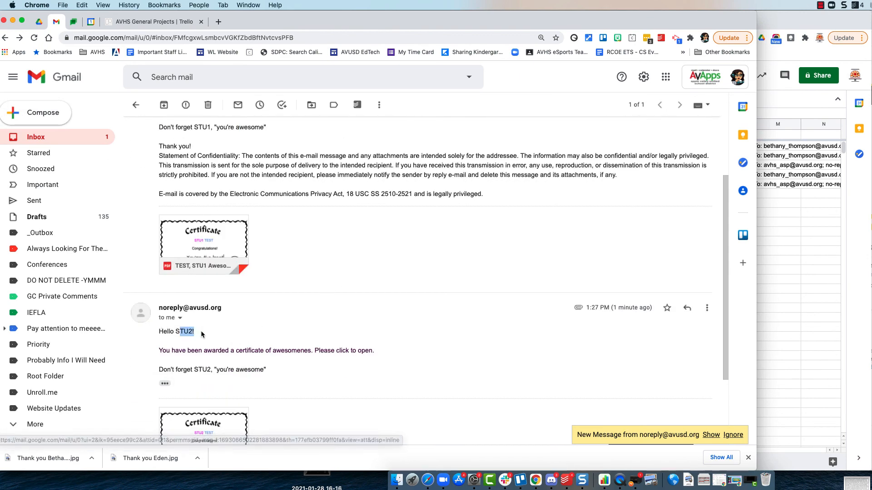
scroll(308, 341, "down", 5)
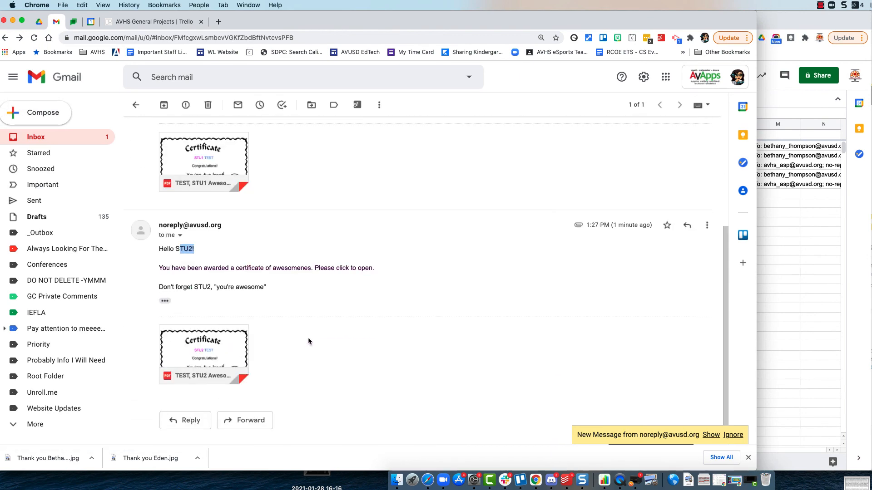
- Show the newly arrived message in the conversation, check its personalised greeting, and view and close its attached PDF certificate
left_click(711, 435)
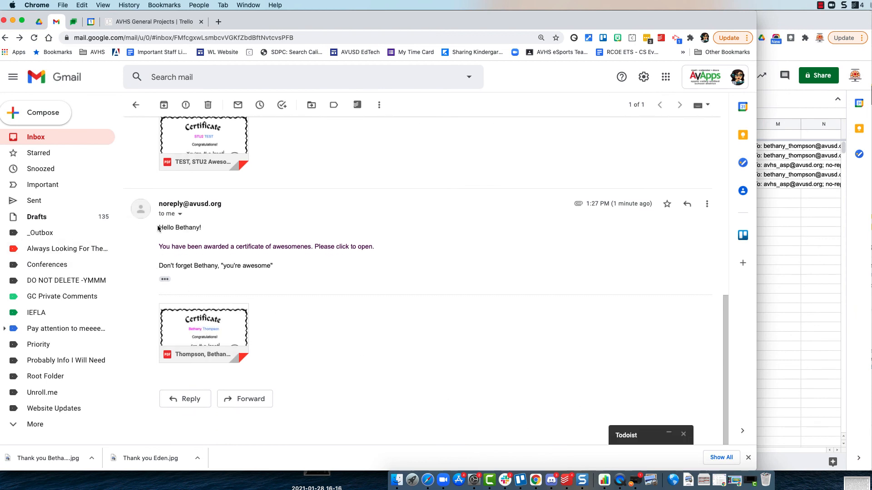
left_click_drag(158, 226, 200, 228)
left_click(220, 228)
left_click(242, 320)
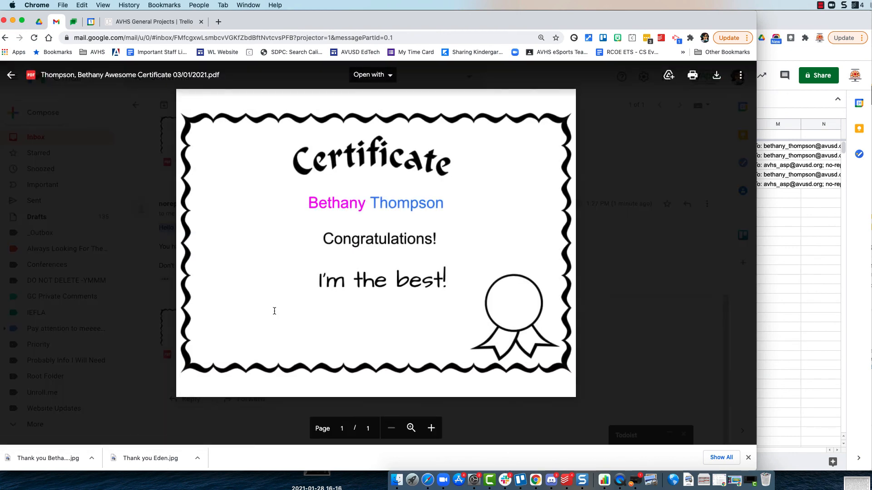
left_click(11, 75)
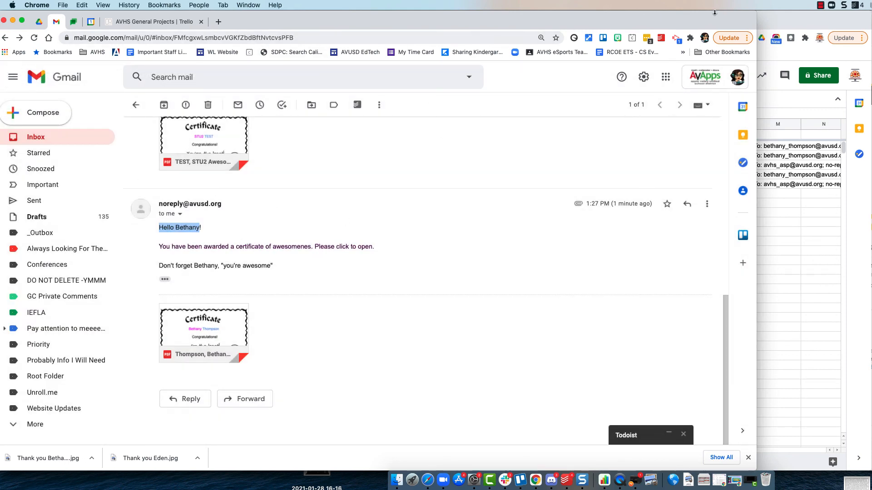
- Switch back to the Autocrat Demo spreadsheet, review the Certificate Template slide with its merge tags, and return to the spreadsheet
left_click(777, 26)
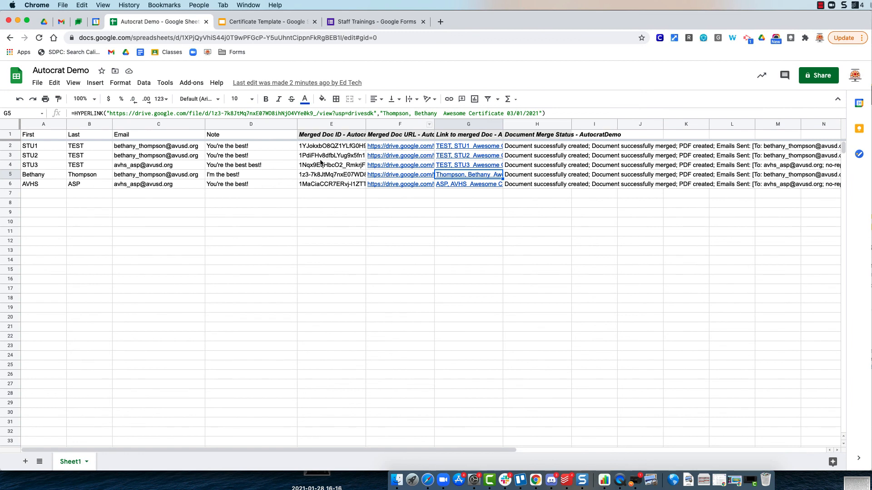
mouse_move(414, 186)
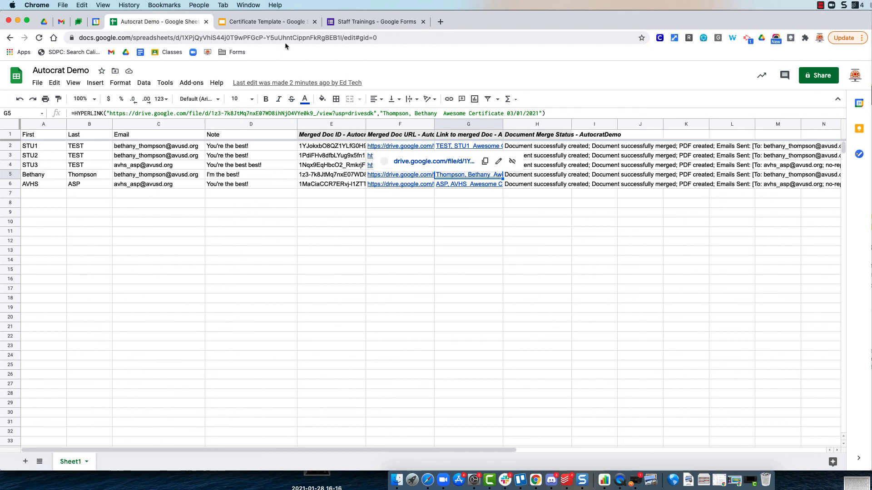
left_click(283, 21)
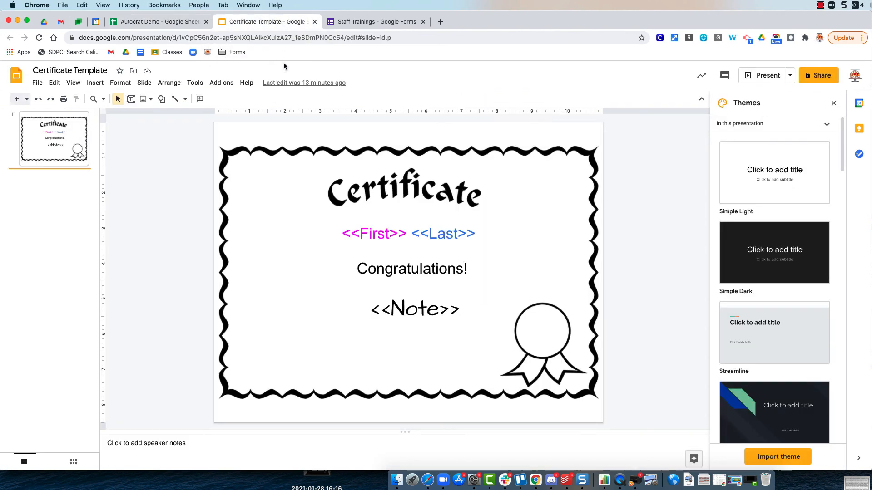
left_click(80, 157)
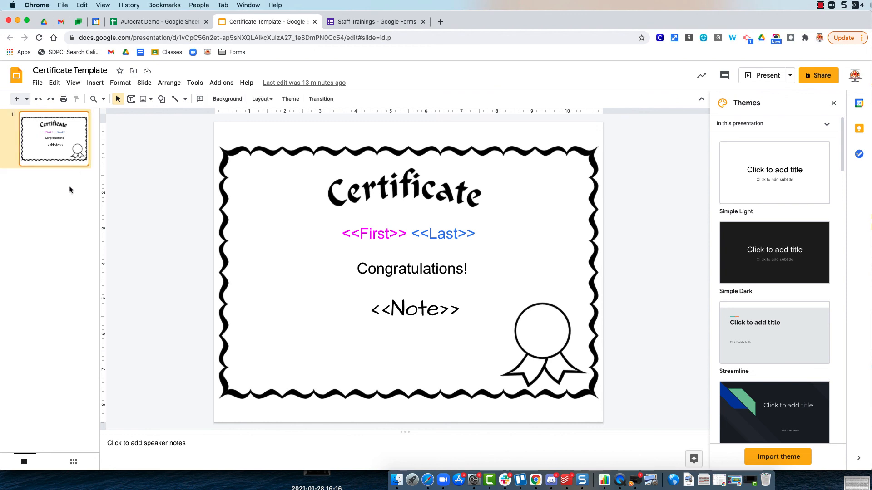
left_click(69, 189)
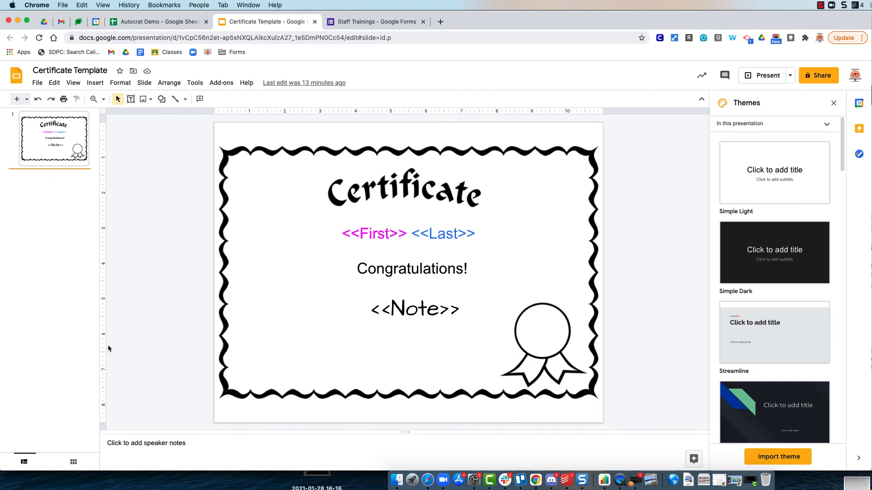
left_click(184, 22)
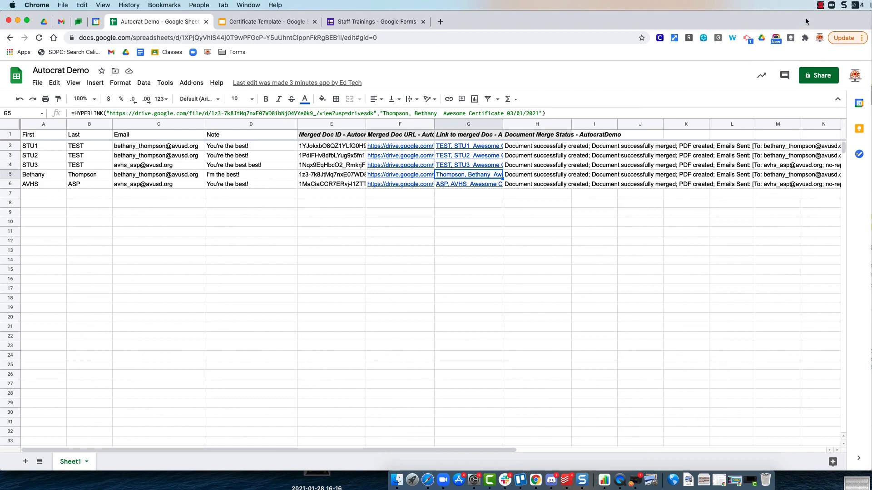
left_click(832, 5)
left_click(835, 16)
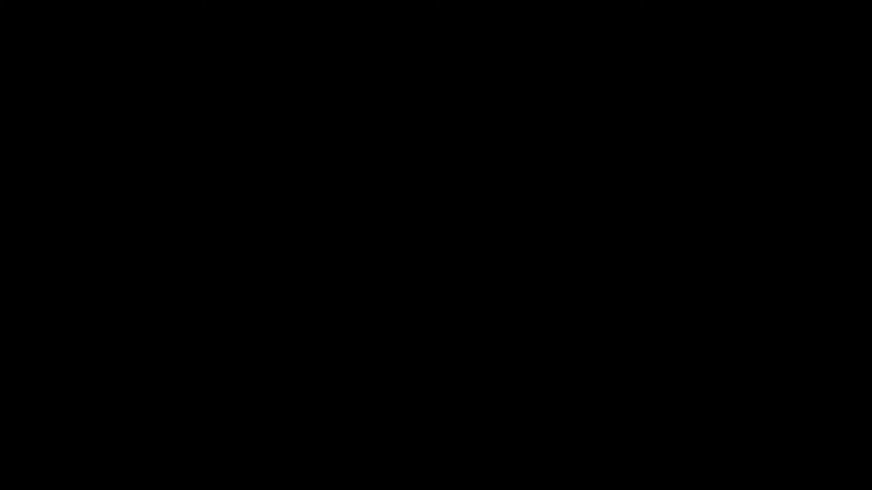